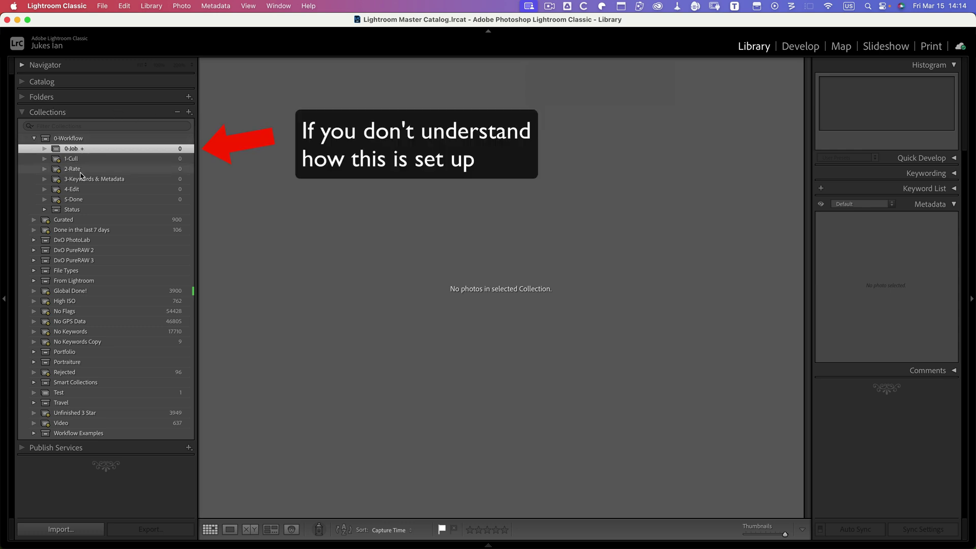
Switch the left panel from Collections to the Folders list showing Macintosh HD and Photo Library.
{"action": "left_click", "coordinate": [23, 97]}
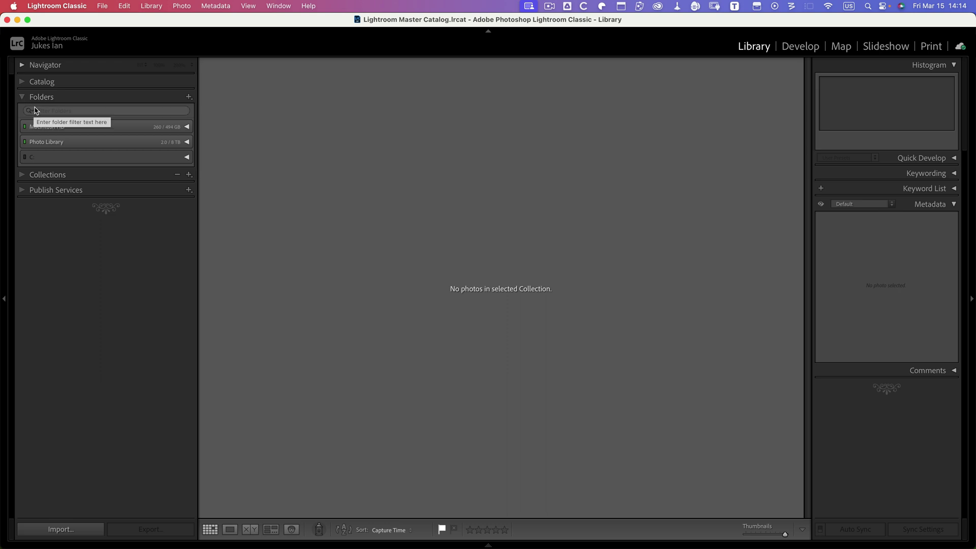
Open the Photo Library 2024/03/09 Yanchengpu folder to show its 84 photos.
{"action": "left_click", "coordinate": [186, 142]}
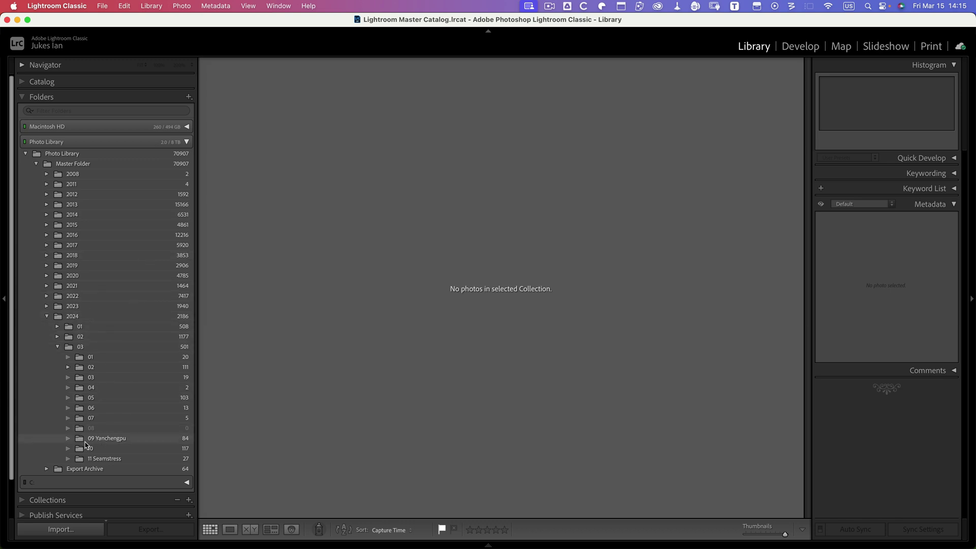
{"action": "left_click", "coordinate": [129, 444]}
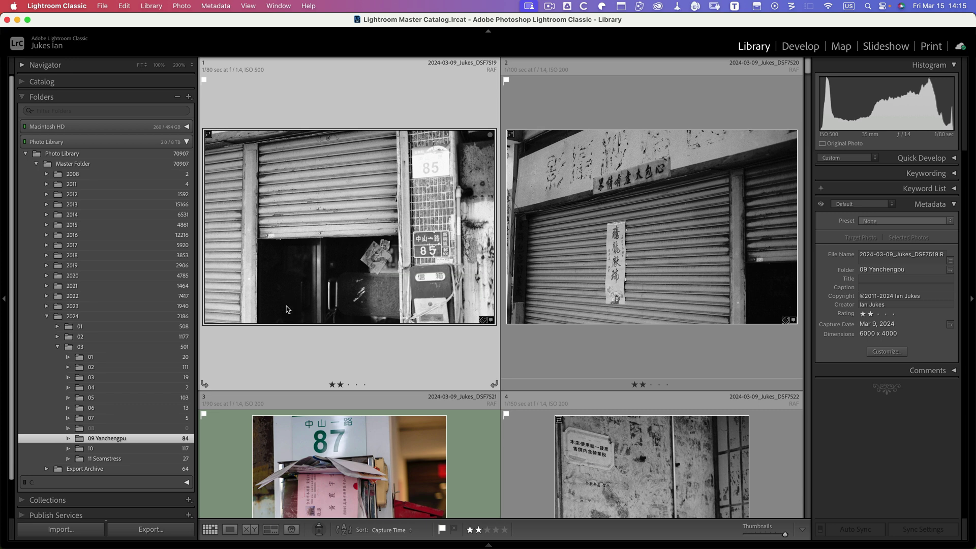
Add all 84 Yanchengpu photos to the 0-Job target collection and reveal the Collections list.
{"action": "key", "text": "super+a"}
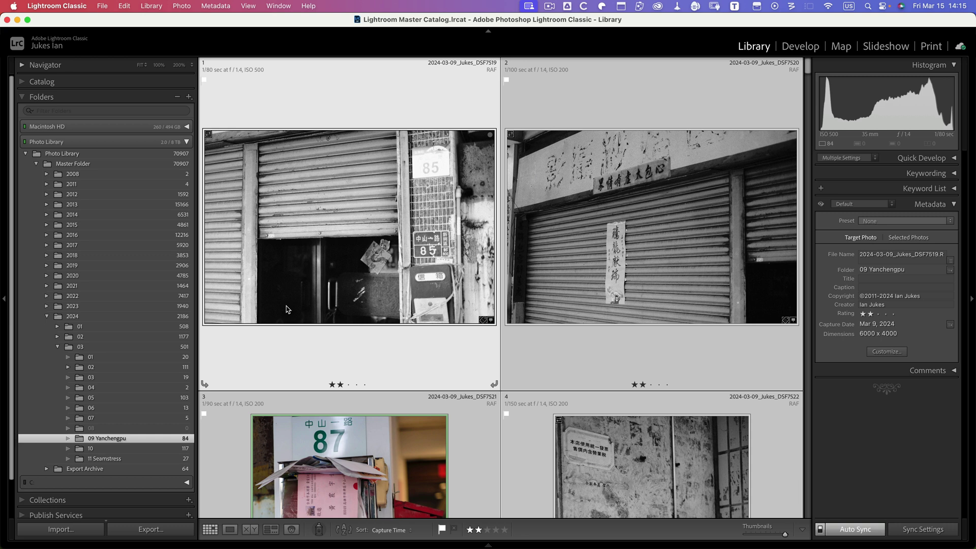
{"action": "key", "text": "b"}
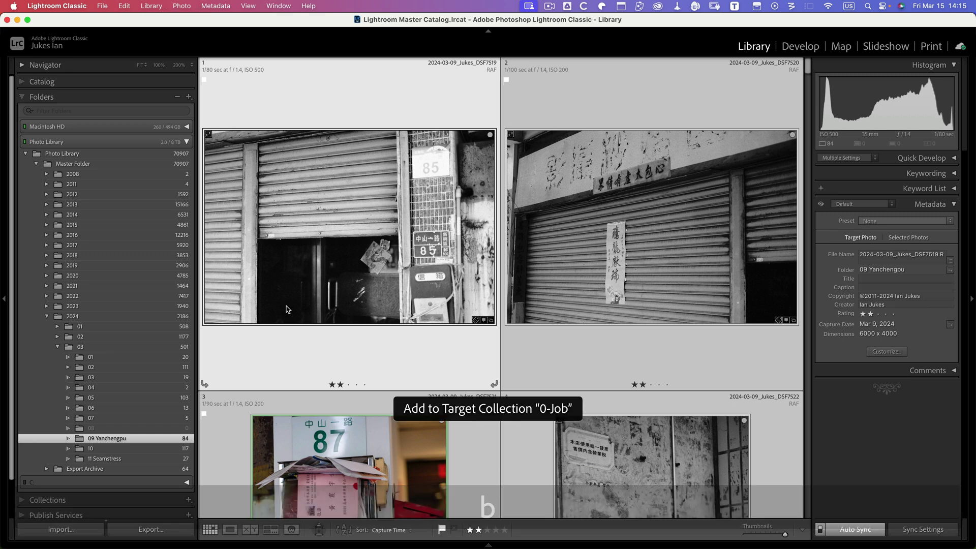
{"action": "left_click", "coordinate": [112, 100]}
{"action": "left_click", "coordinate": [92, 113]}
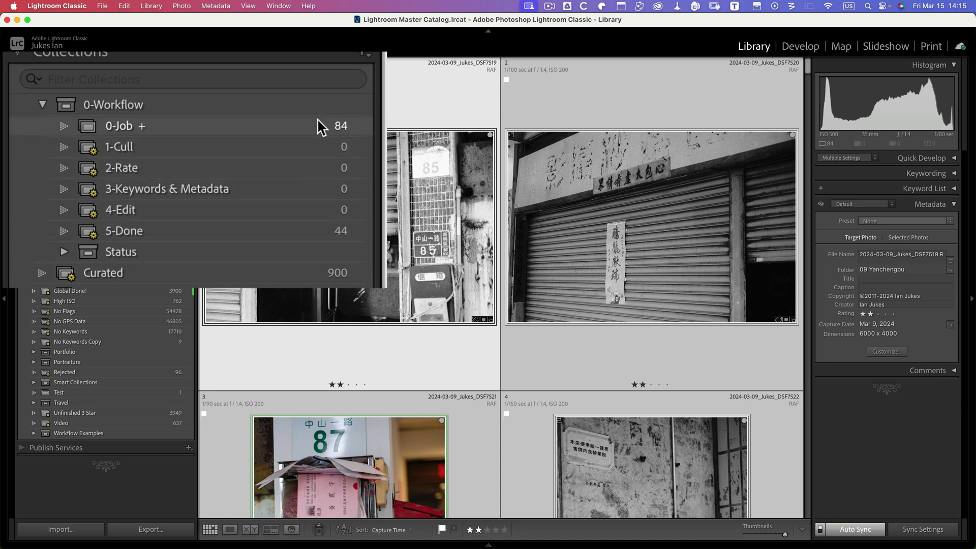
Open the 5-Done collection, select its 44 photos, and hide the side panels for a full-width grid.
{"action": "left_click", "coordinate": [281, 232]}
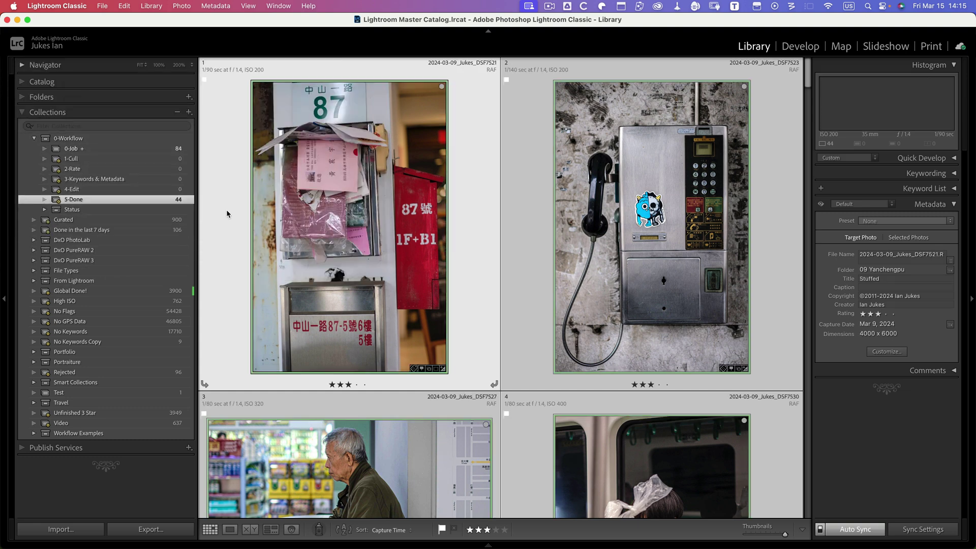
{"action": "key", "text": "super+a"}
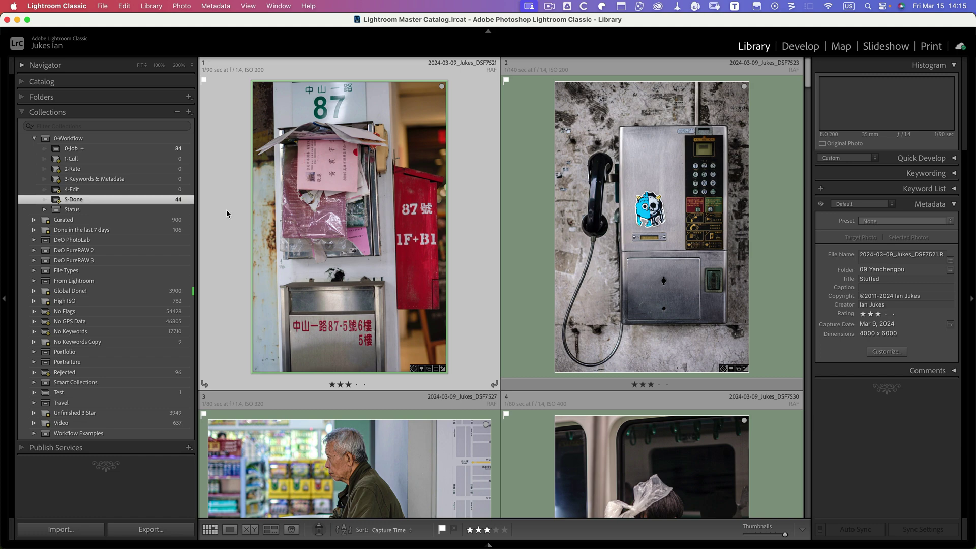
{"action": "key", "text": "Tab"}
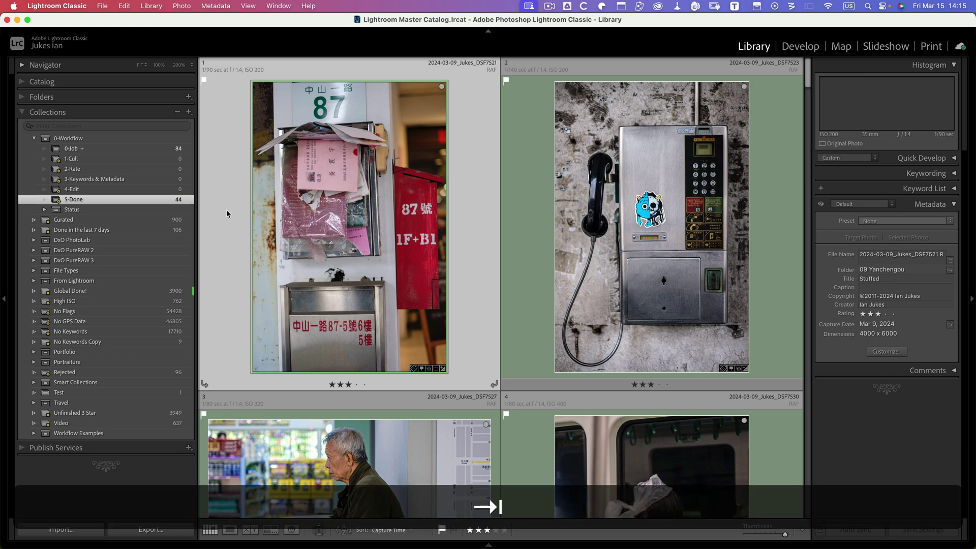
{"action": "scroll", "coordinate": [292, 227], "scroll_direction": "down", "scroll_amount": 5}
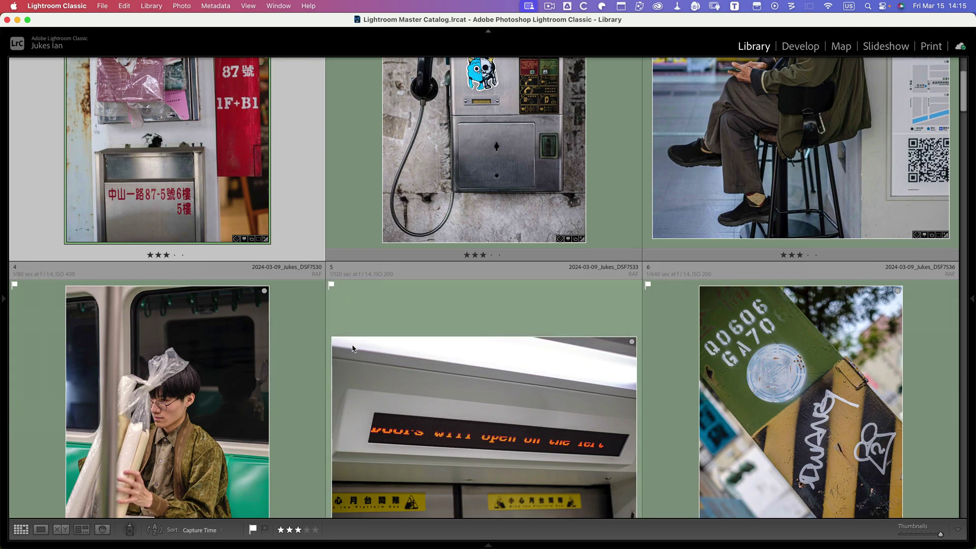
Pick up the Painter tool set to paint Keywords, with Blog as the keyword.
{"action": "left_click", "coordinate": [130, 530]}
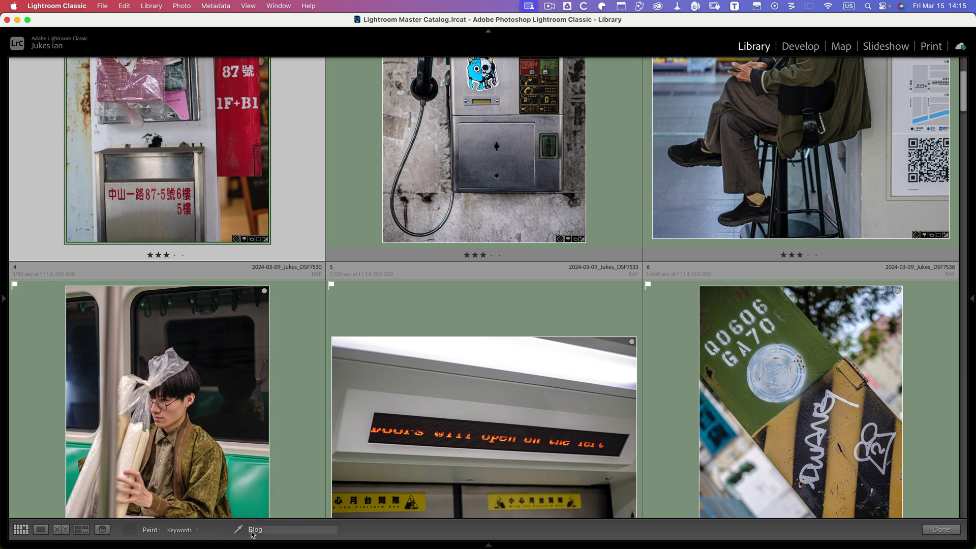
{"action": "left_click", "coordinate": [185, 532]}
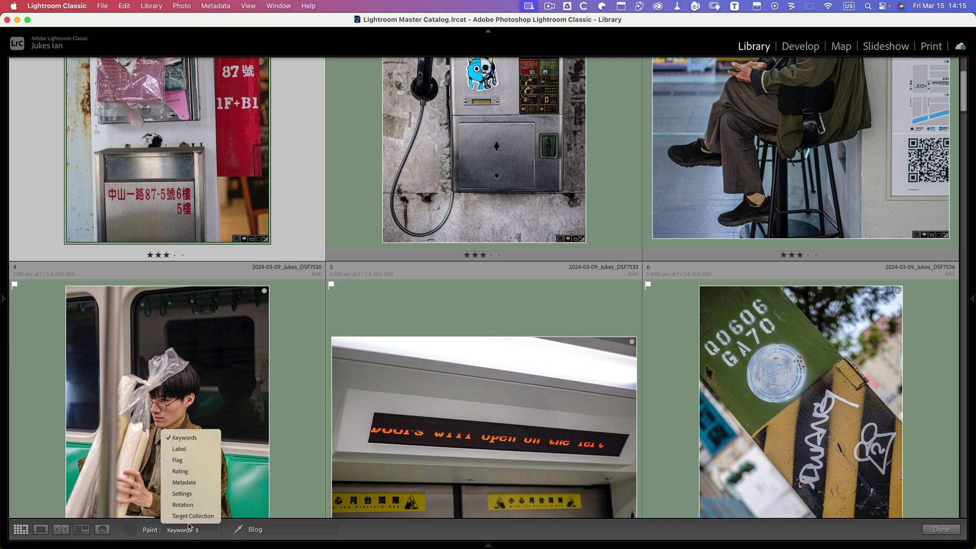
{"action": "left_click", "coordinate": [184, 531]}
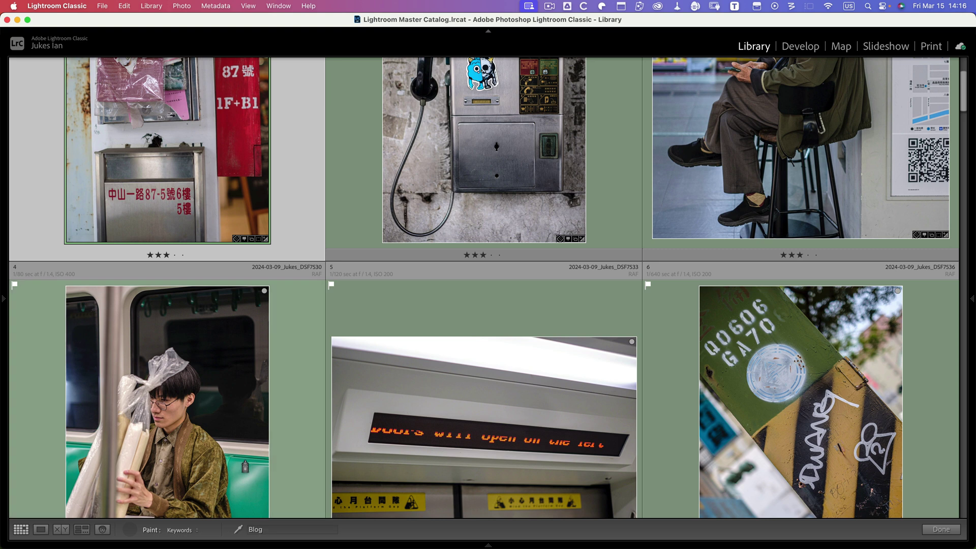
Shrink the thumbnails and paint Blog onto photos 1, 6, 9, 10, 11, 14, 15 and 20.
{"action": "key", "text": "minus"}
{"action": "key", "text": "minus"}
{"action": "key", "text": "minus"}
{"action": "key", "text": "minus"}
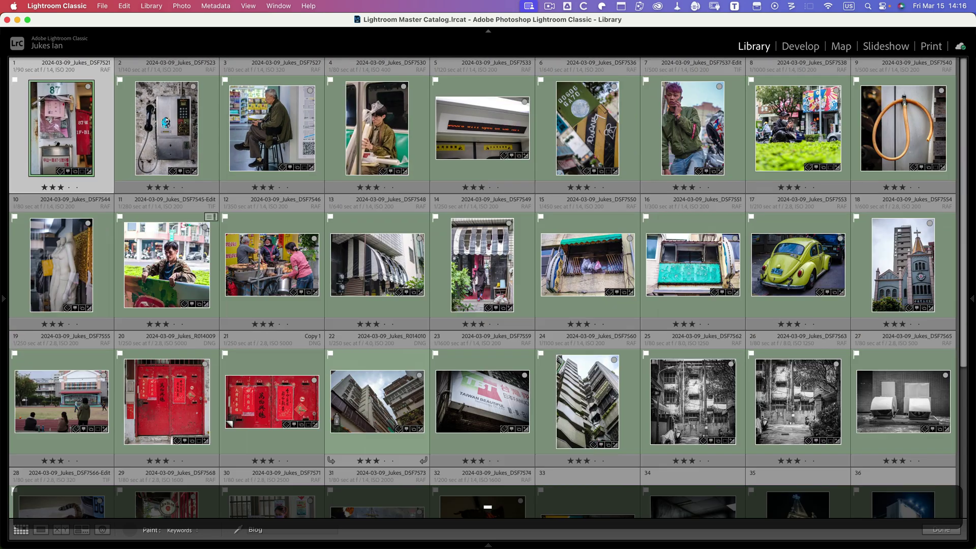
{"action": "key", "text": "minus"}
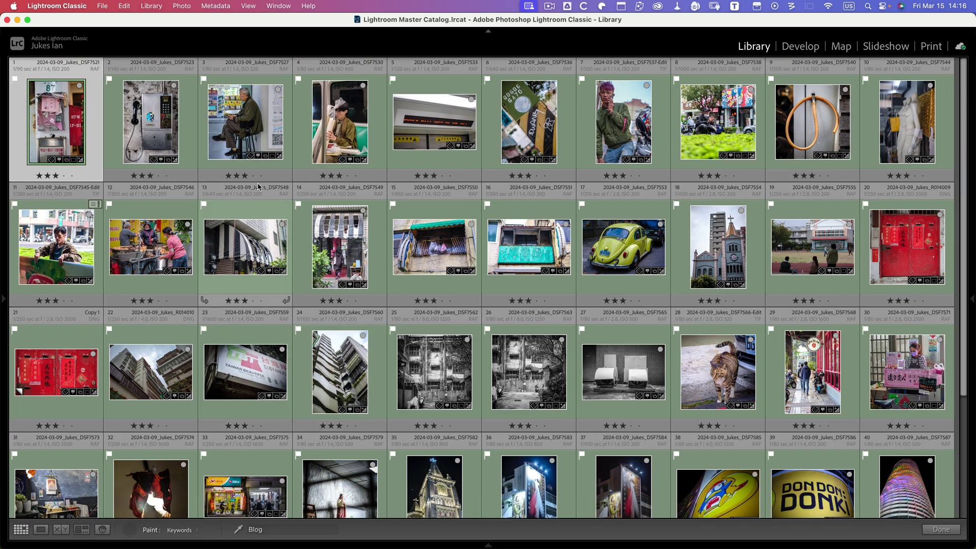
{"action": "left_click", "coordinate": [55, 123]}
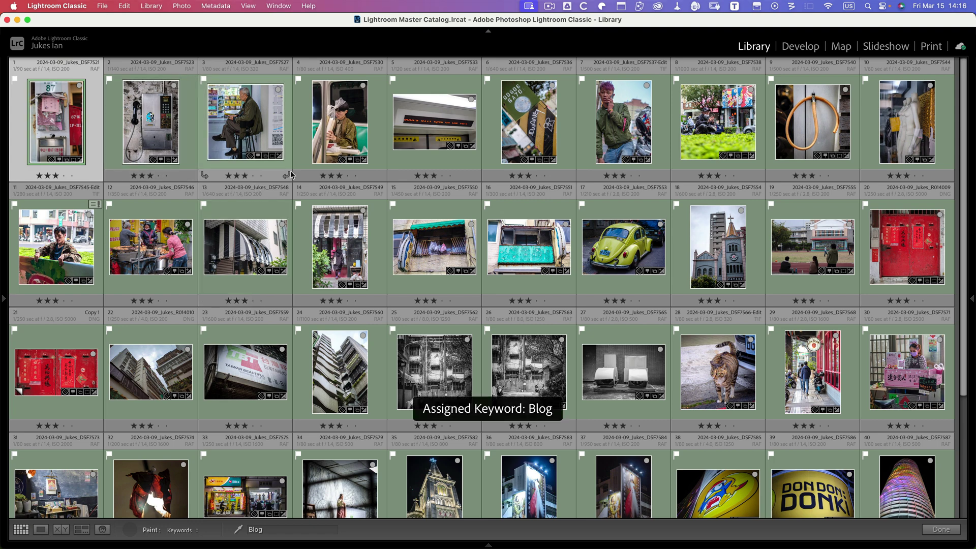
{"action": "left_click", "coordinate": [534, 125]}
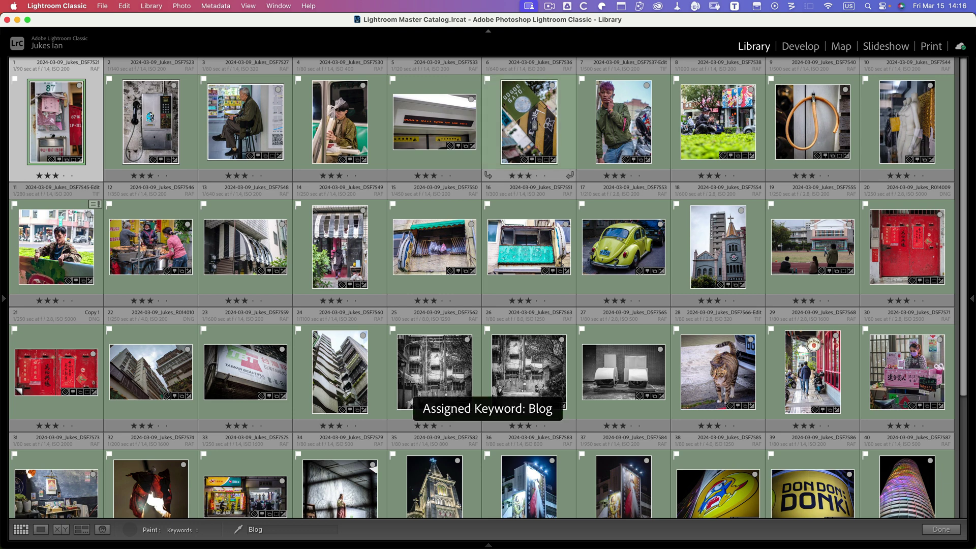
{"action": "left_click", "coordinate": [799, 134]}
{"action": "left_click", "coordinate": [898, 124]}
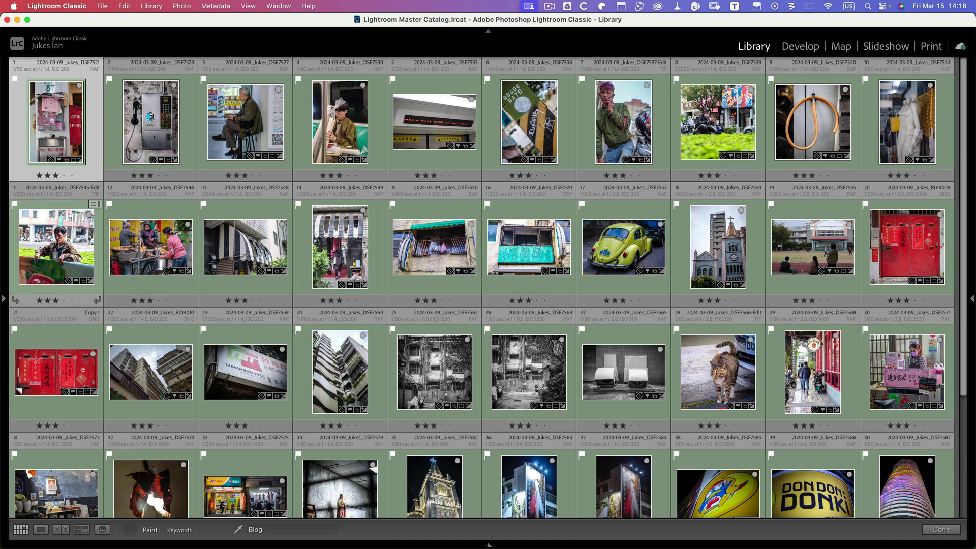
{"action": "left_click", "coordinate": [54, 253]}
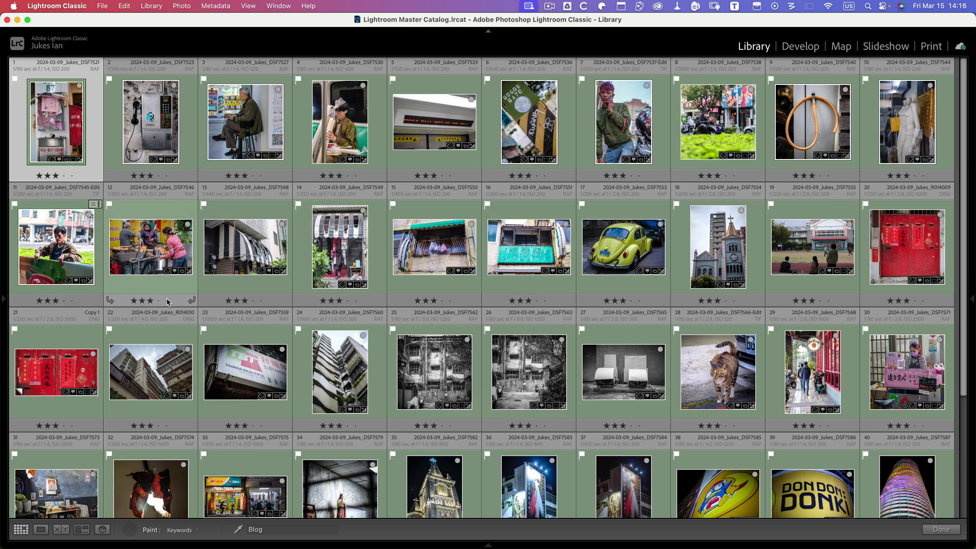
{"action": "left_click", "coordinate": [330, 248]}
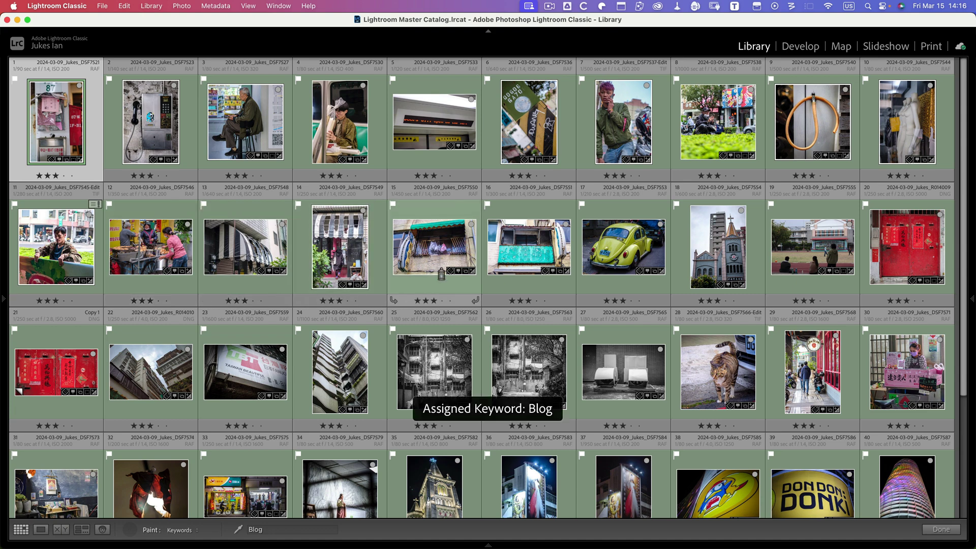
{"action": "left_click", "coordinate": [442, 250]}
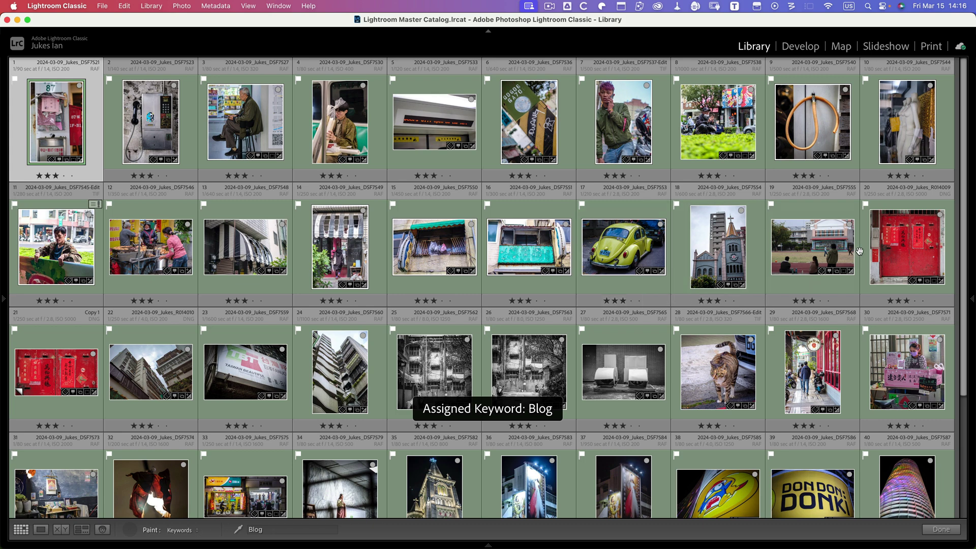
{"action": "left_click", "coordinate": [908, 247]}
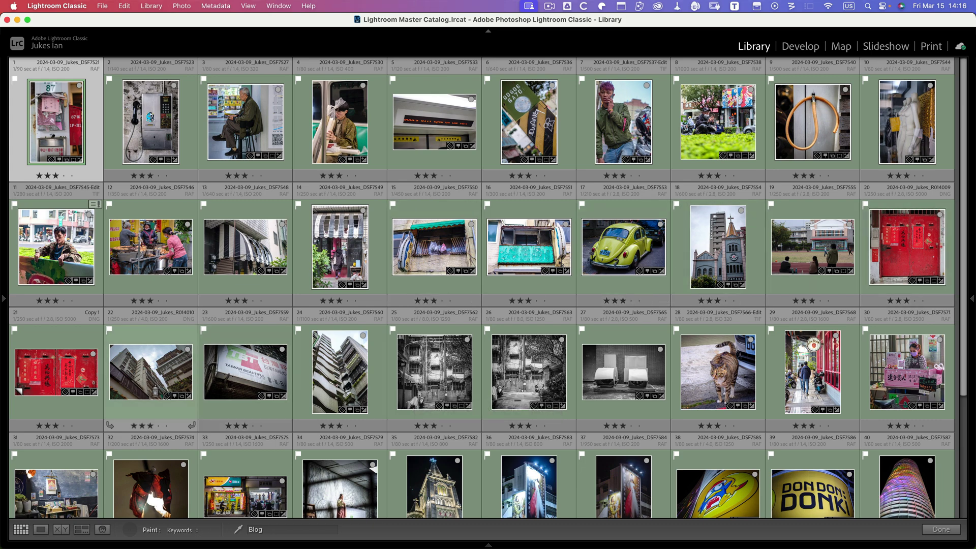
Paint Blog onto more third-row photos, including 23 and 26, then photos 35, 42 and 44.
{"action": "left_click", "coordinate": [157, 389]}
{"action": "left_click", "coordinate": [260, 370]}
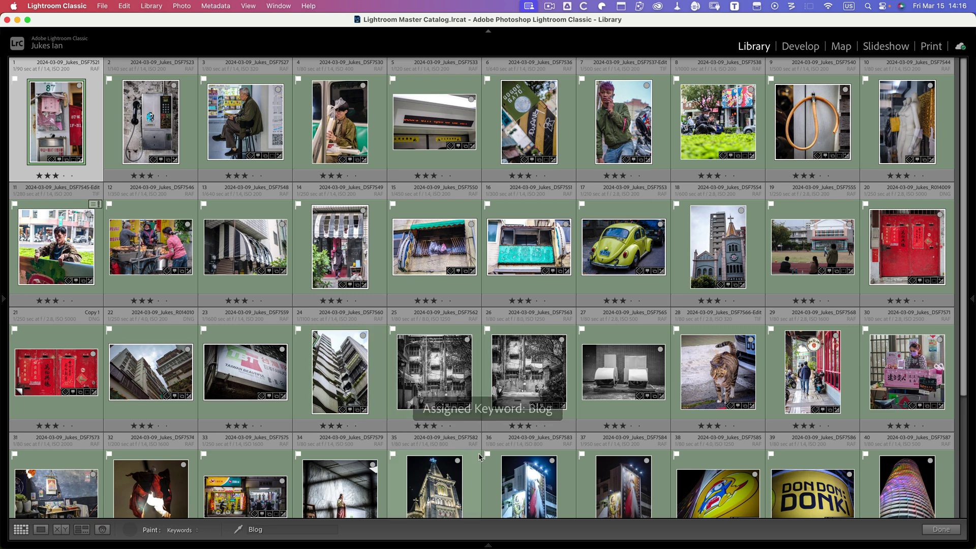
{"action": "left_click", "coordinate": [513, 384]}
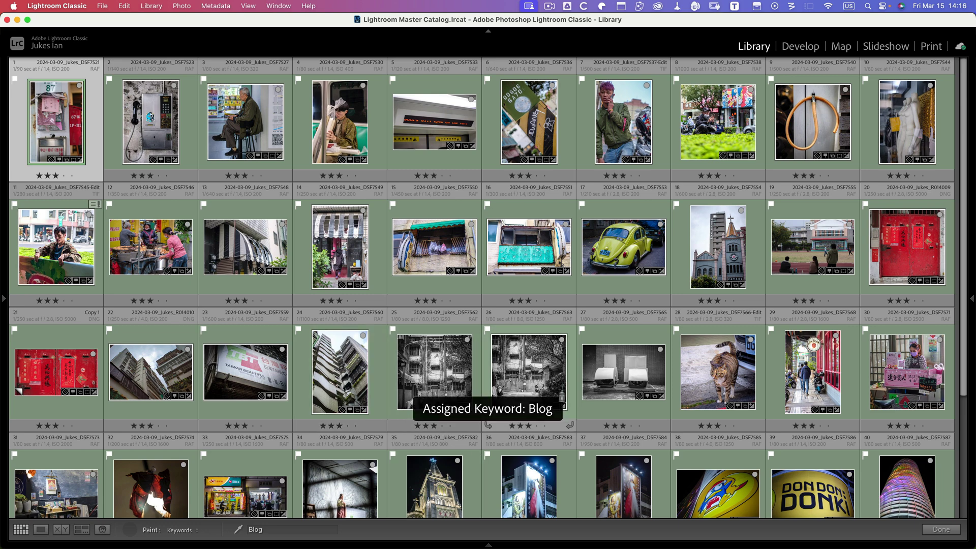
{"action": "scroll", "coordinate": [814, 377], "scroll_direction": "down", "scroll_amount": 3}
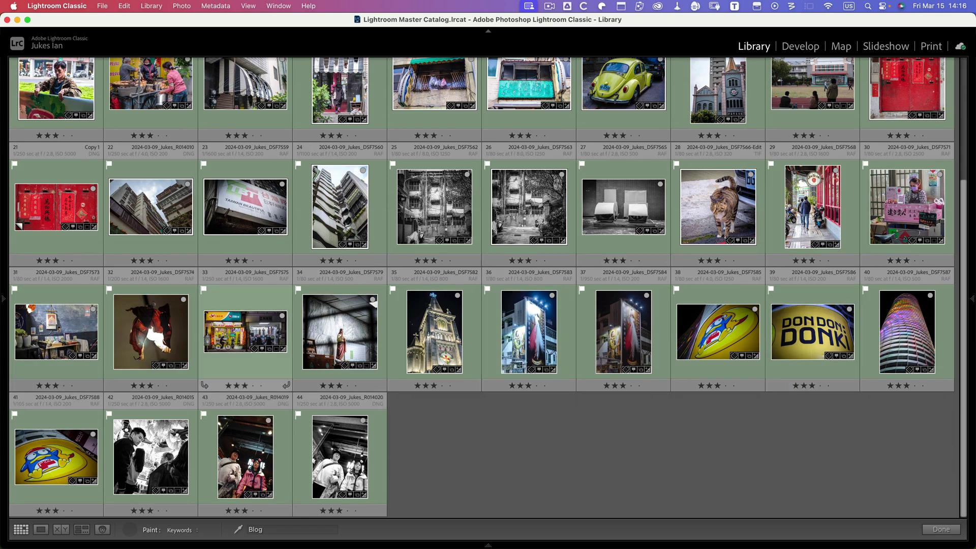
{"action": "left_click", "coordinate": [444, 364]}
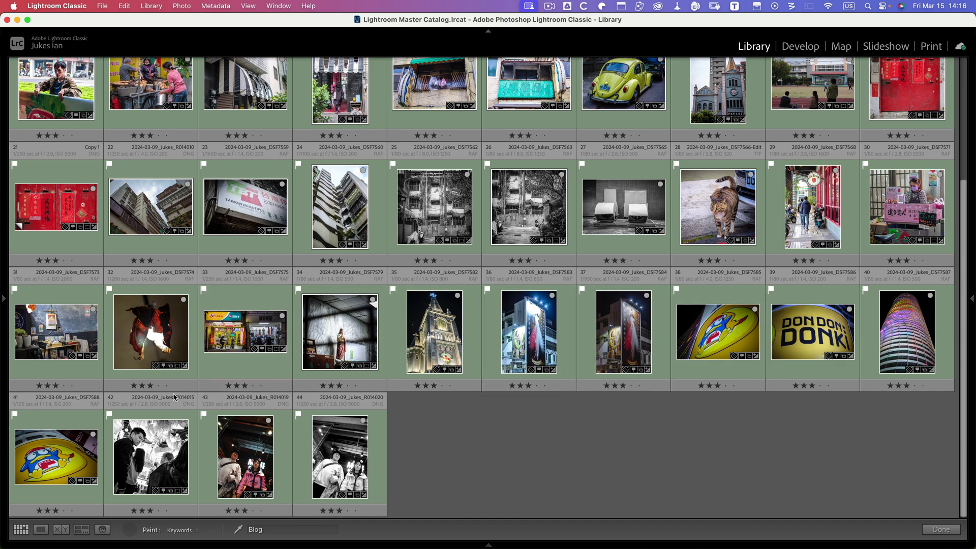
{"action": "left_click", "coordinate": [149, 460]}
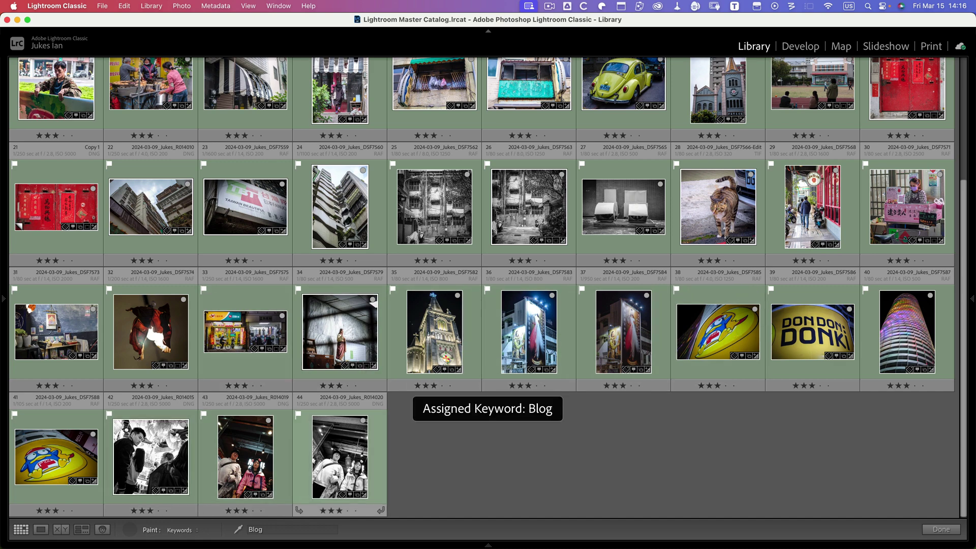
{"action": "left_click", "coordinate": [346, 463]}
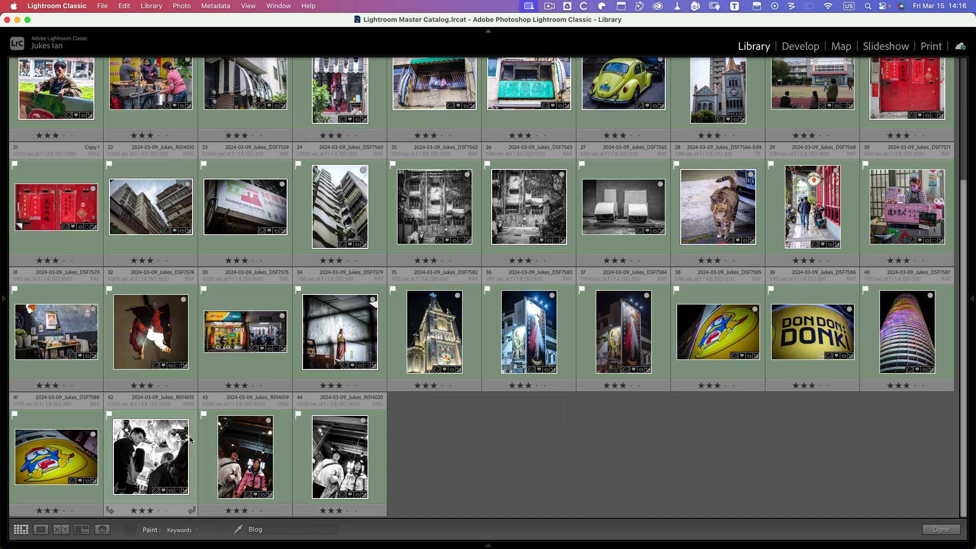
Put the Painter away, pin the left panel, and show the Imagely Blog/2024/March publish collections.
{"action": "left_click", "coordinate": [130, 529]}
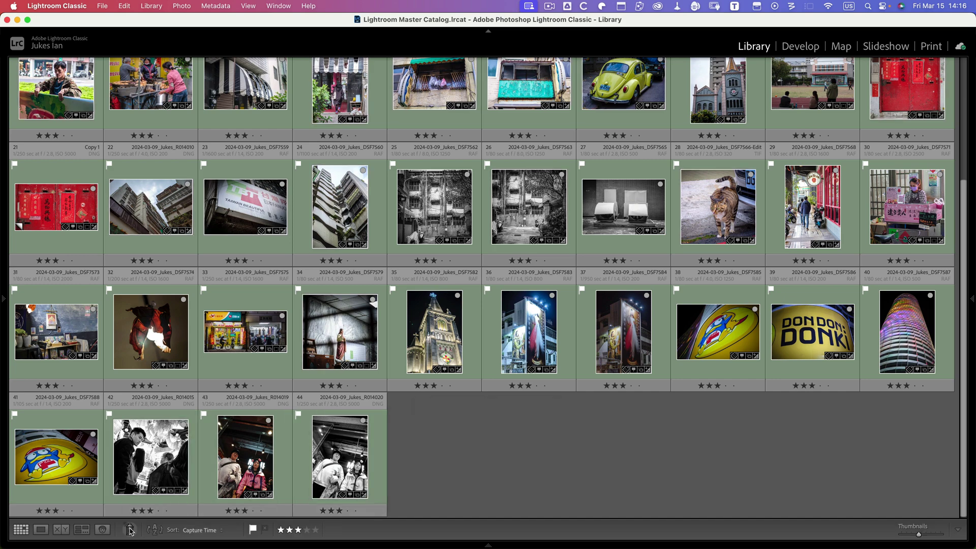
{"action": "left_click", "coordinate": [4, 302]}
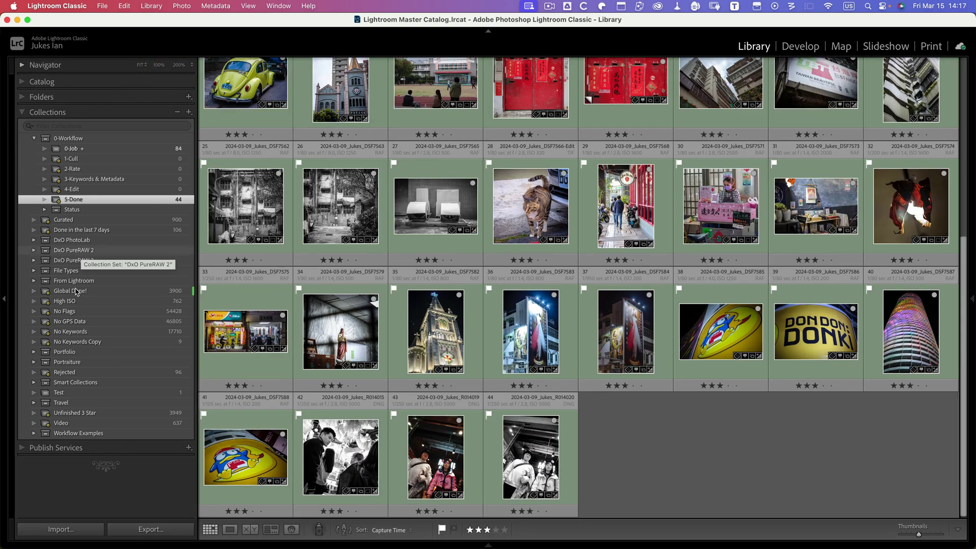
{"action": "left_click", "coordinate": [23, 112]}
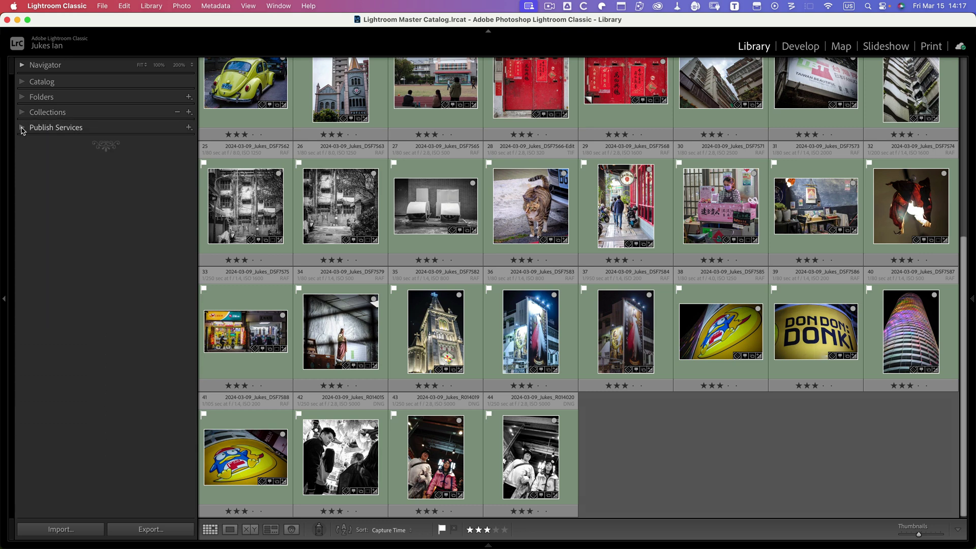
{"action": "left_click", "coordinate": [23, 128]}
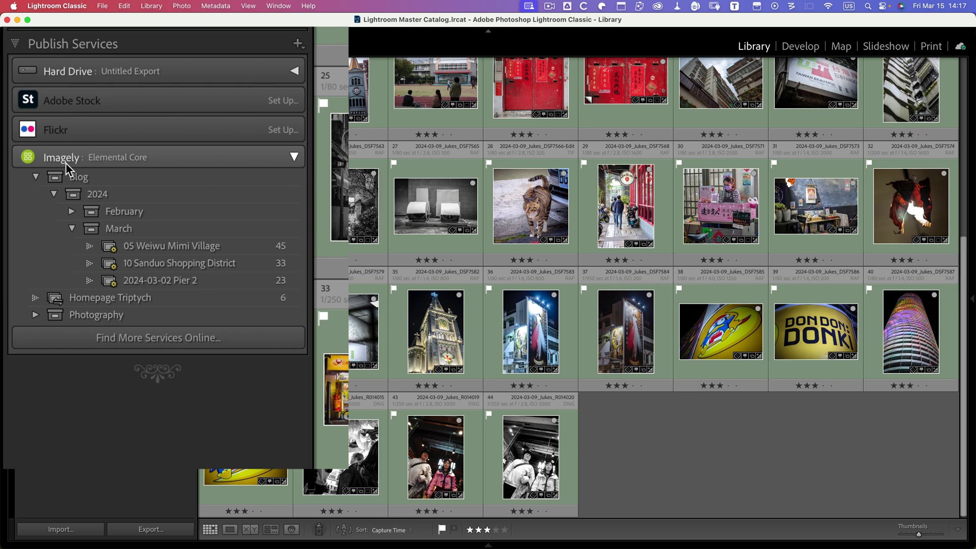
Start a new published smart collection under March named '09 Yangchengpu'.
{"action": "right_click", "coordinate": [109, 230]}
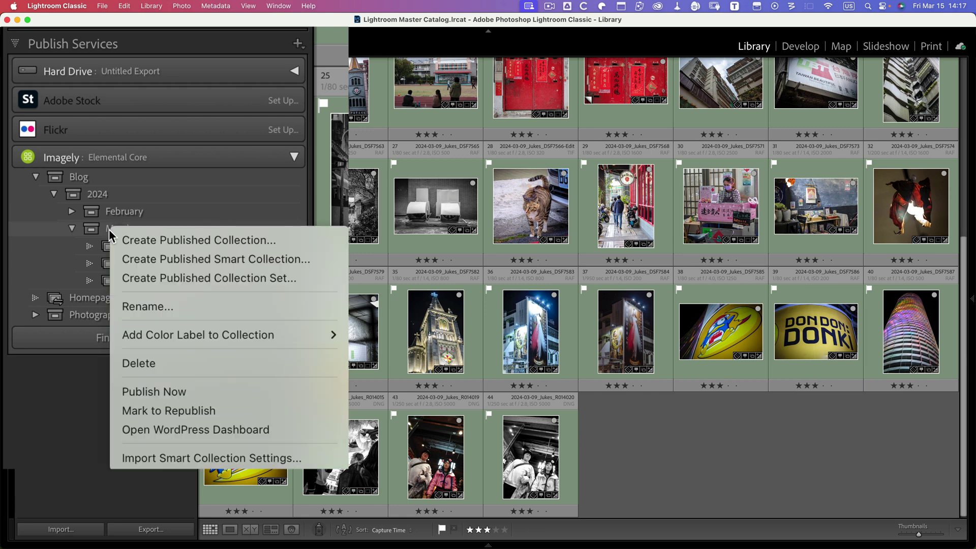
{"action": "left_click", "coordinate": [136, 259]}
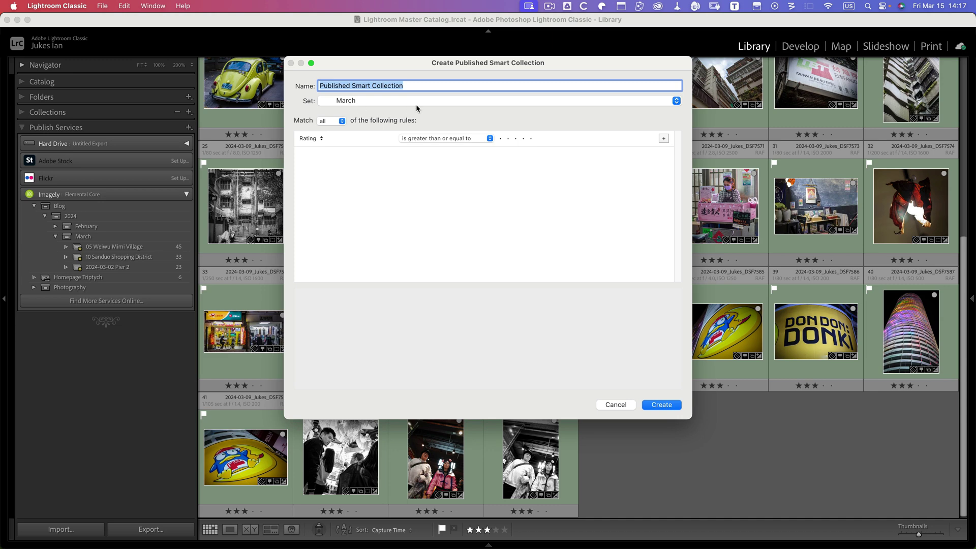
{"action": "key", "text": "BackSpace"}
{"action": "type", "text": "09 Yan"}
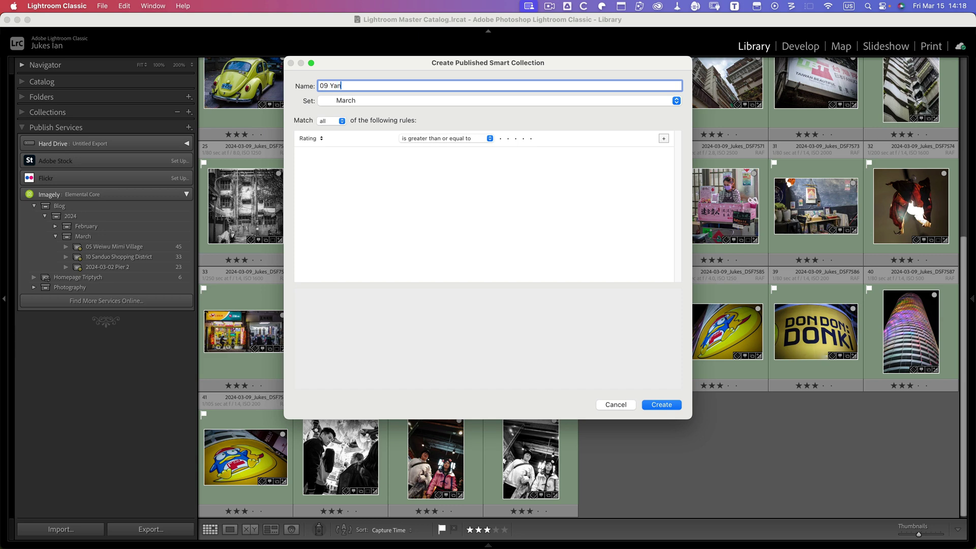
{"action": "type", "text": "gchengpu"}
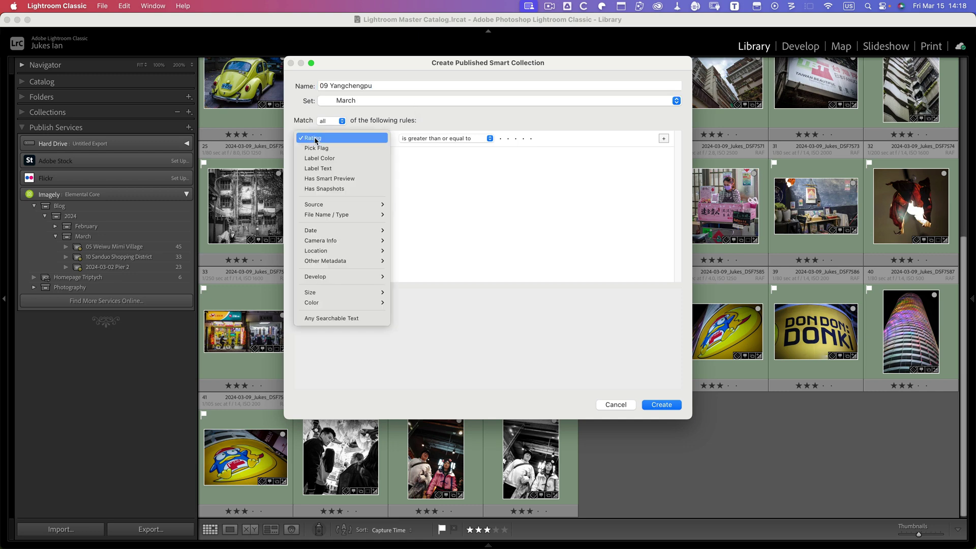
Add a rule that Capture Date is 2024-03-09.
{"action": "mouse_move", "coordinate": [329, 230]}
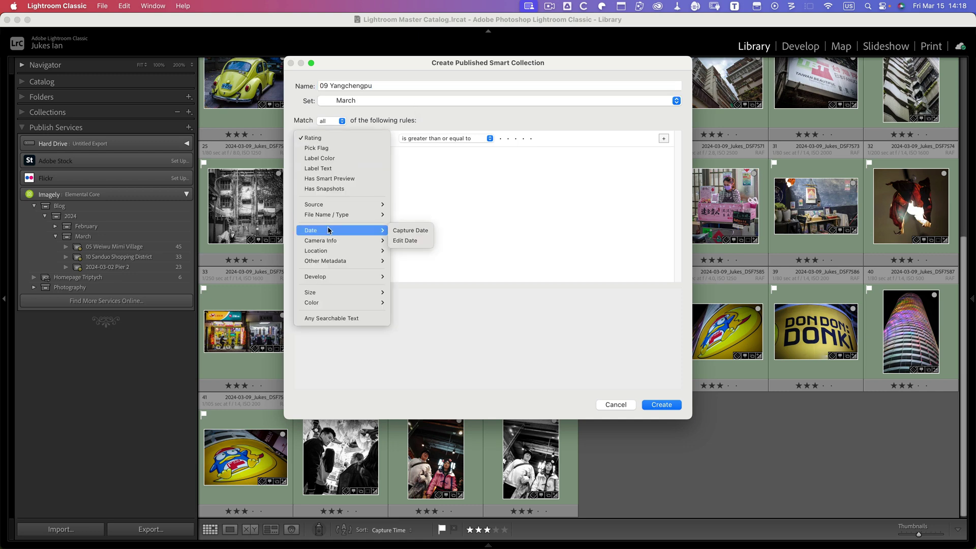
{"action": "left_click", "coordinate": [411, 232]}
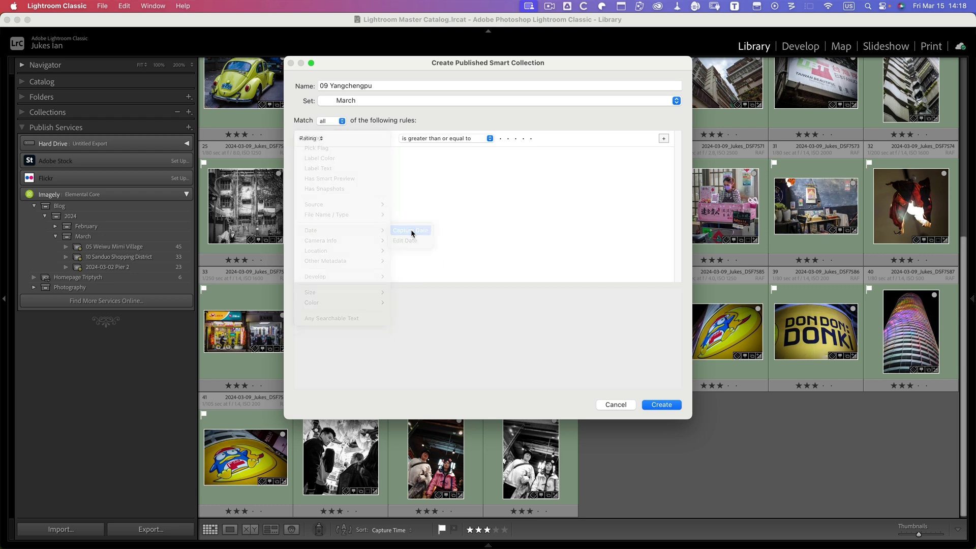
{"action": "left_click", "coordinate": [538, 139]}
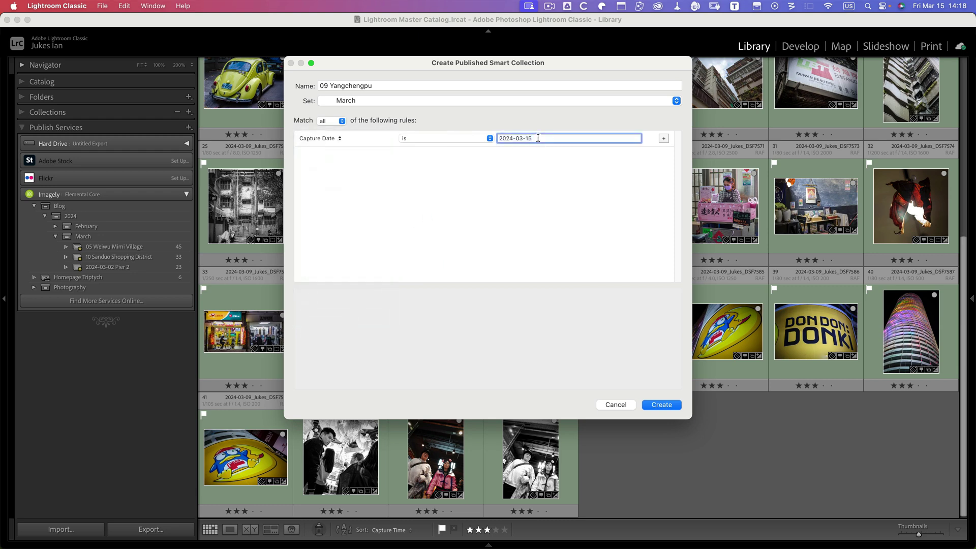
{"action": "key", "text": "BackSpace"}
{"action": "key", "text": "BackSpace"}
{"action": "type", "text": "09"}
Add a second rule that Keywords contains all 'Blog'.
{"action": "left_click", "coordinate": [664, 139]}
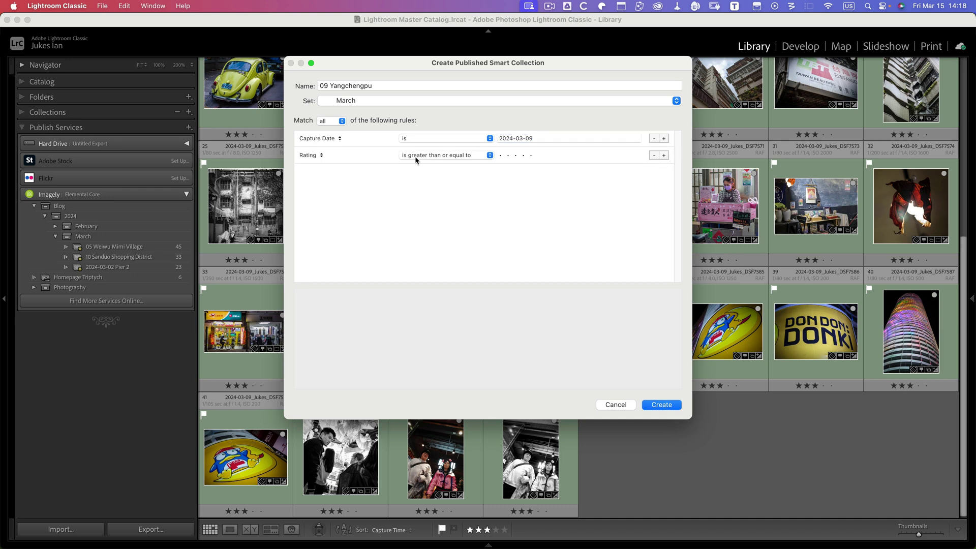
{"action": "left_click", "coordinate": [308, 157]}
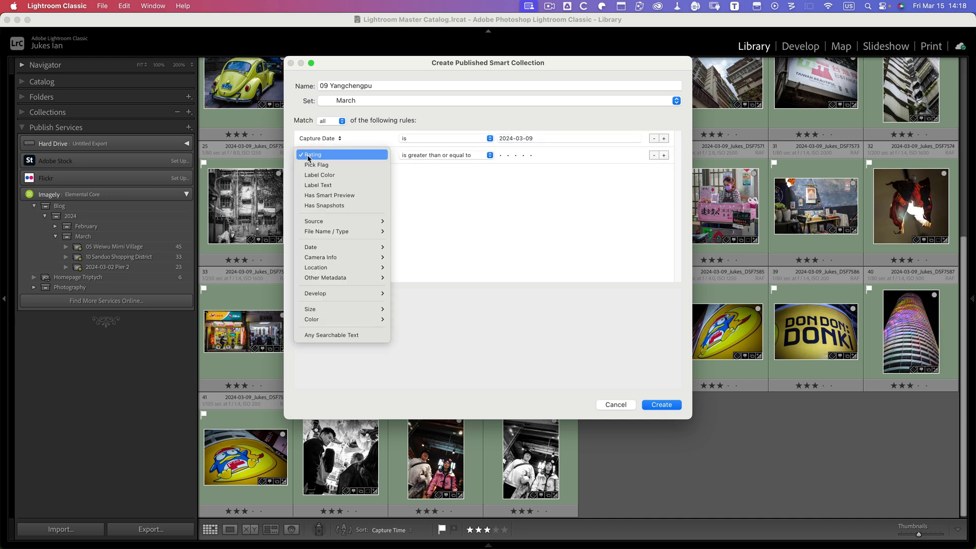
{"action": "mouse_move", "coordinate": [348, 281]}
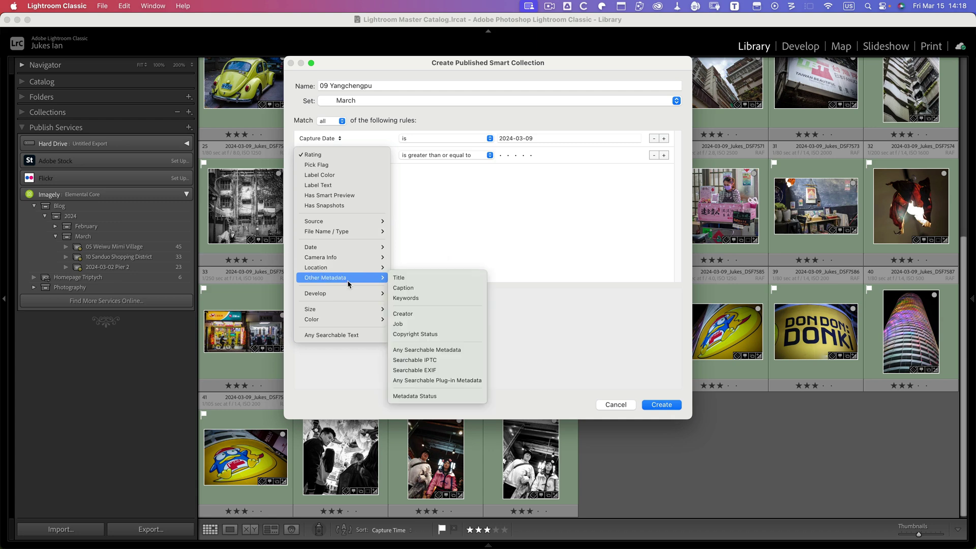
{"action": "left_click", "coordinate": [453, 298]}
{"action": "left_click", "coordinate": [461, 157]}
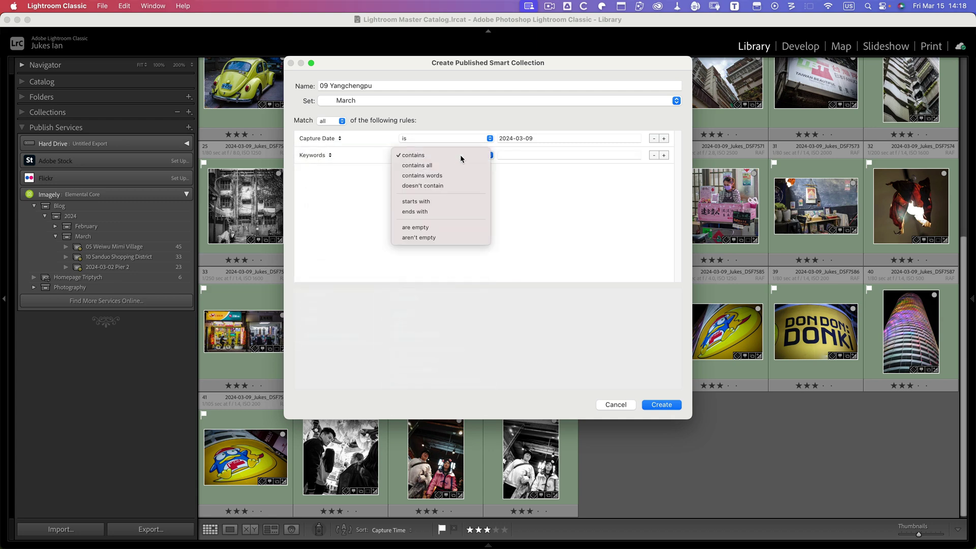
{"action": "left_click", "coordinate": [456, 166]}
{"action": "left_click", "coordinate": [514, 156]}
{"action": "type", "text": "Blog"}
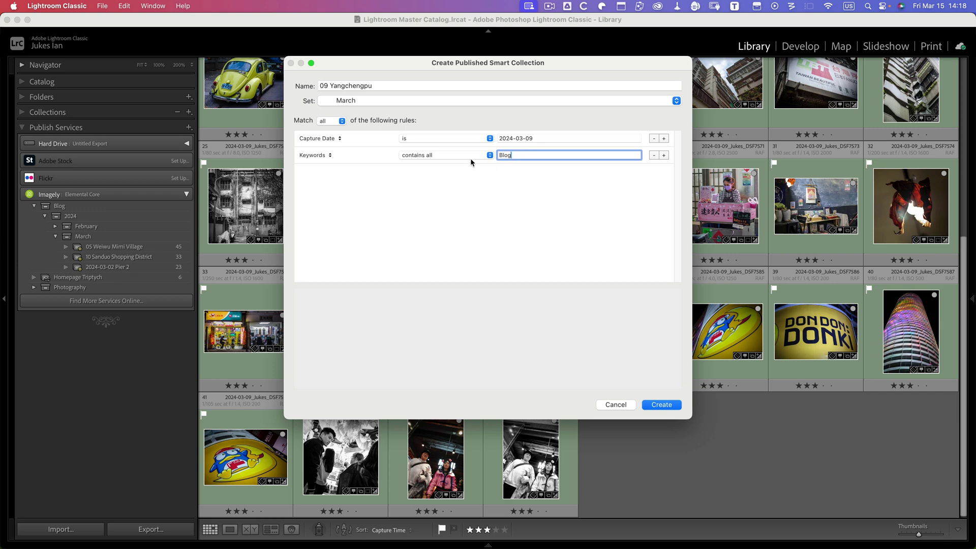
Create the 09 Yangchengpu smart collection and publish its 21 photos to the Imagely blog.
{"action": "left_click", "coordinate": [660, 405]}
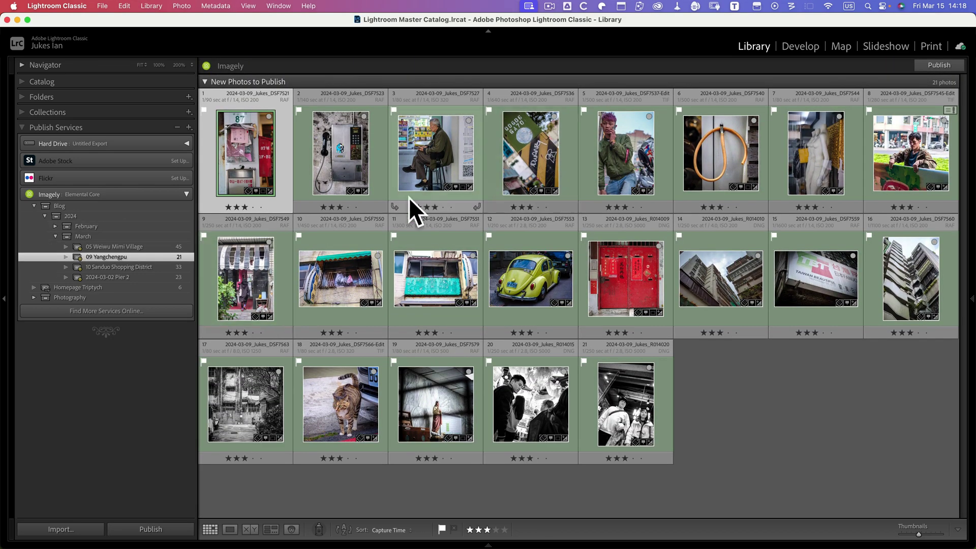
{"action": "left_click", "coordinate": [939, 67]}
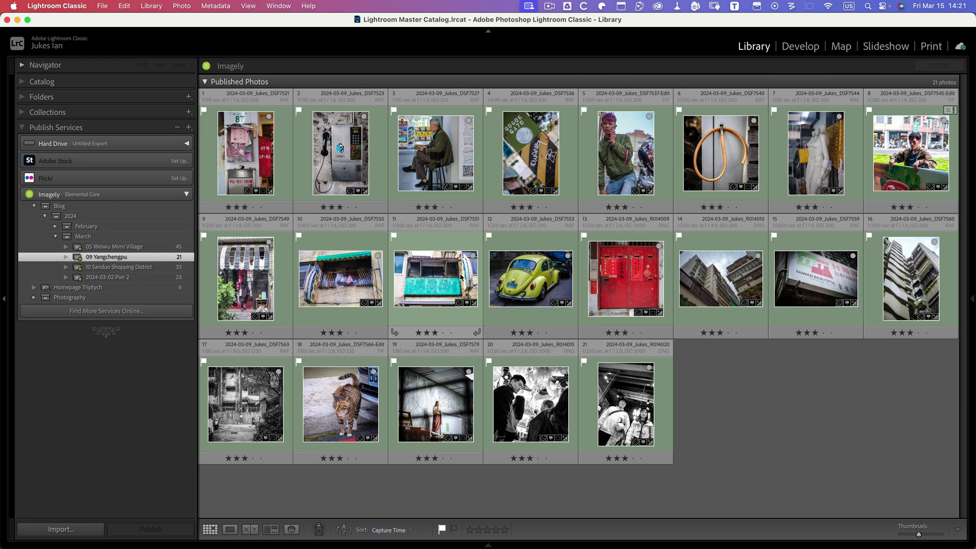
Locate the cat photo in the 0-Job collection.
{"action": "left_click", "coordinate": [344, 404]}
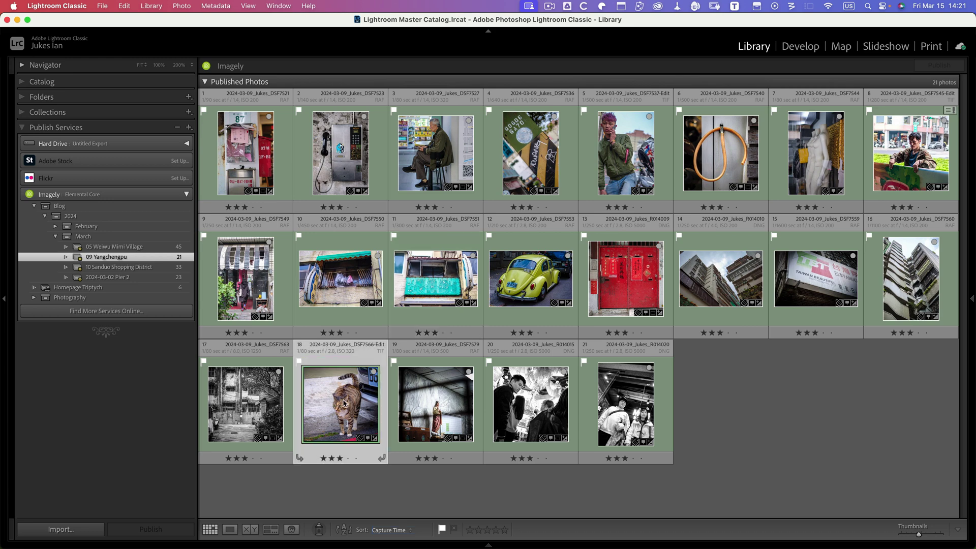
{"action": "right_click", "coordinate": [344, 403]}
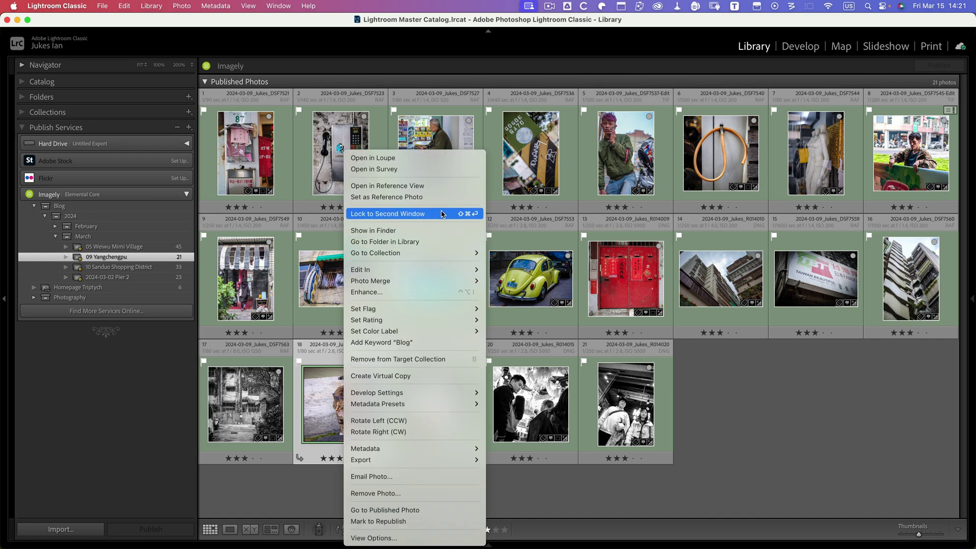
{"action": "mouse_move", "coordinate": [442, 253]}
{"action": "left_click", "coordinate": [501, 265]}
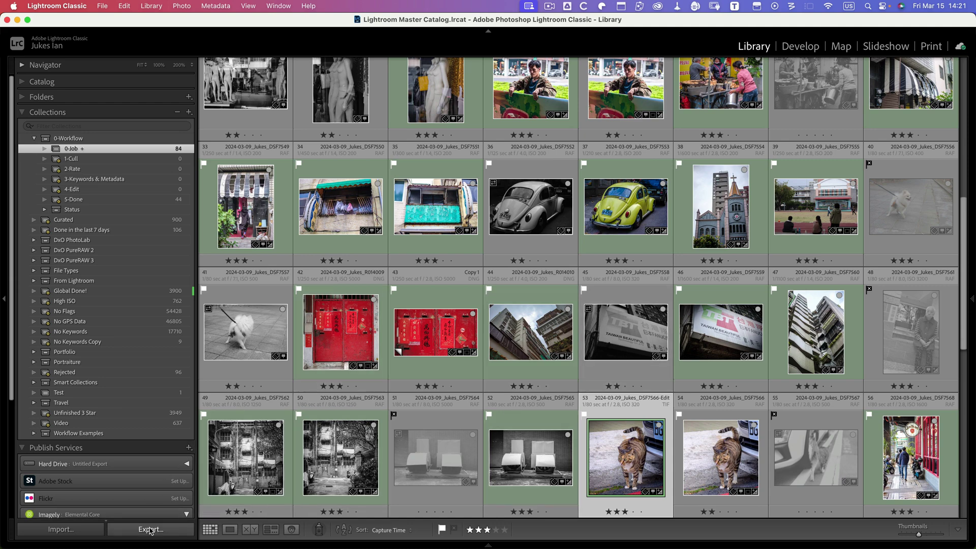
Export the cat photo with the Featured Image preset (JPEG, 1,200-pixel long edge).
{"action": "left_click", "coordinate": [150, 530]}
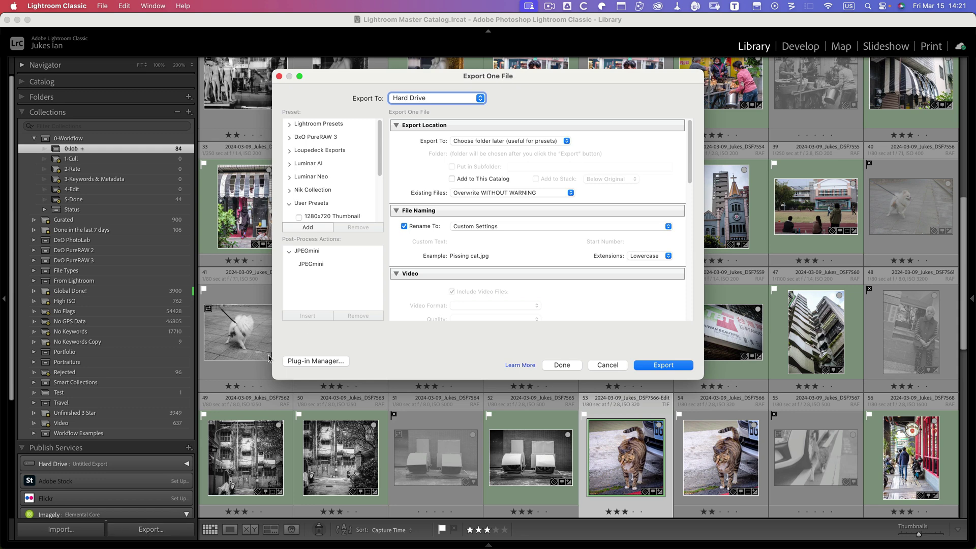
{"action": "scroll", "coordinate": [341, 214], "scroll_direction": "down", "scroll_amount": 3}
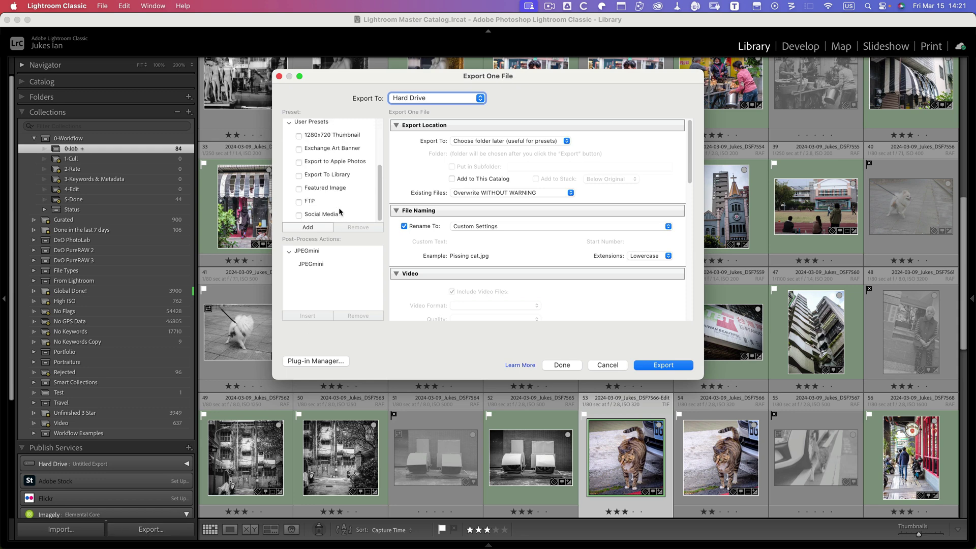
{"action": "scroll", "coordinate": [339, 211], "scroll_direction": "down", "scroll_amount": 2}
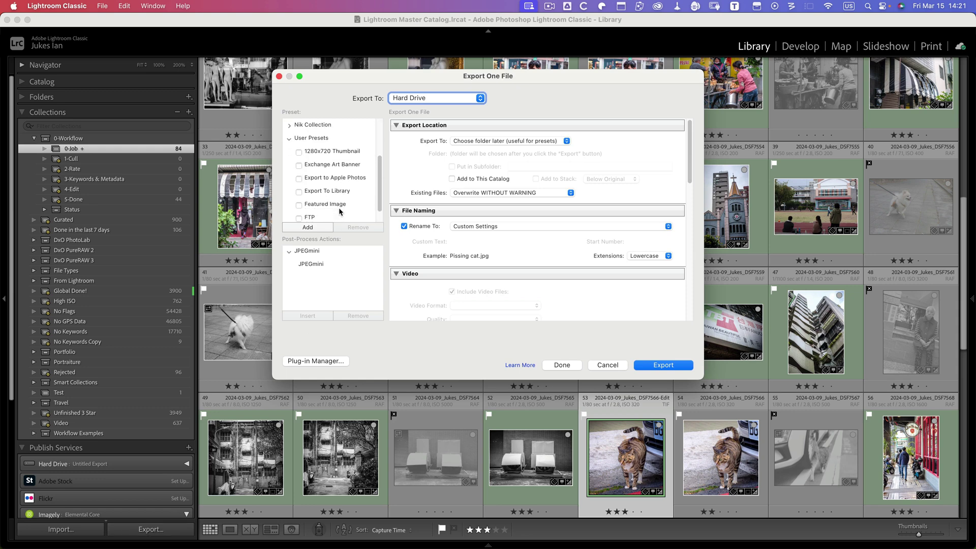
{"action": "left_click", "coordinate": [341, 205]}
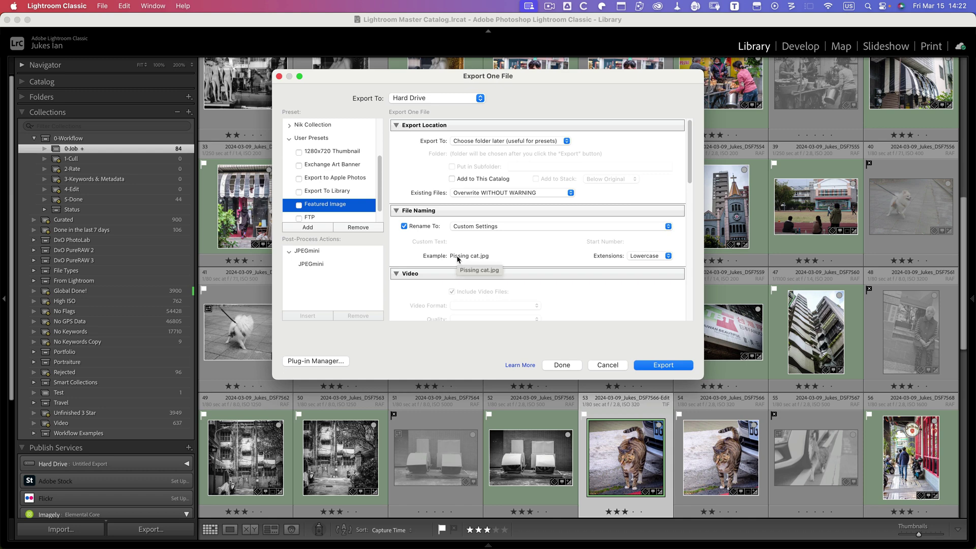
{"action": "scroll", "coordinate": [550, 245], "scroll_direction": "down", "scroll_amount": 6}
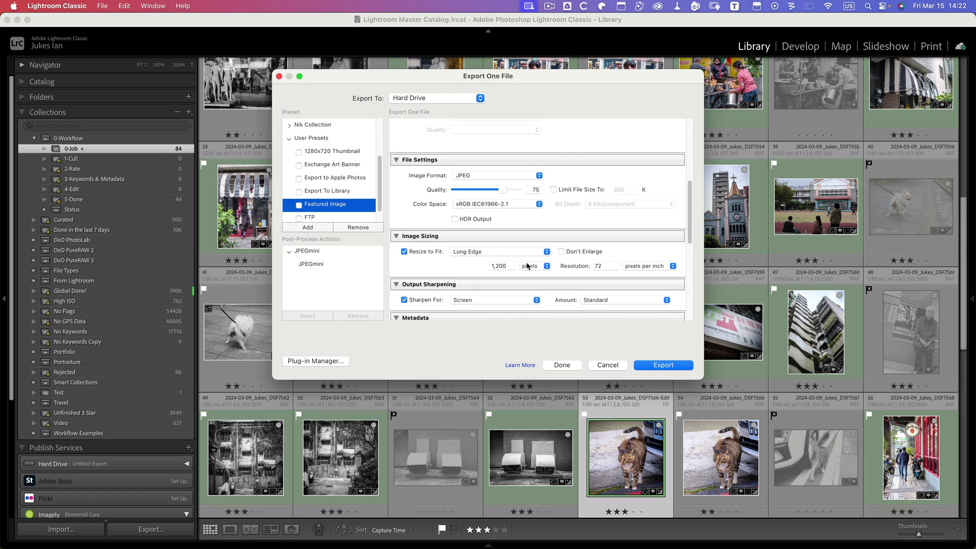
{"action": "scroll", "coordinate": [604, 307], "scroll_direction": "down", "scroll_amount": 4}
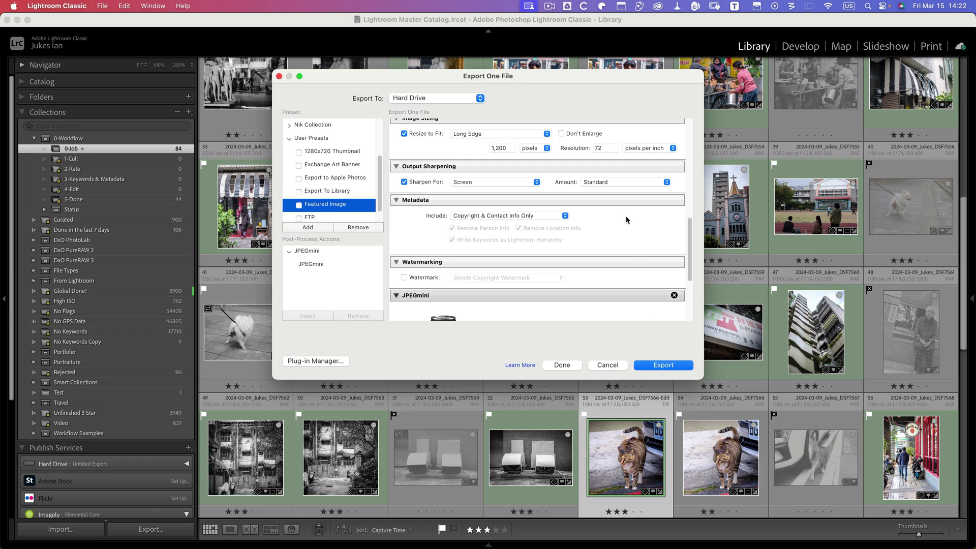
{"action": "scroll", "coordinate": [625, 190], "scroll_direction": "up", "scroll_amount": 5}
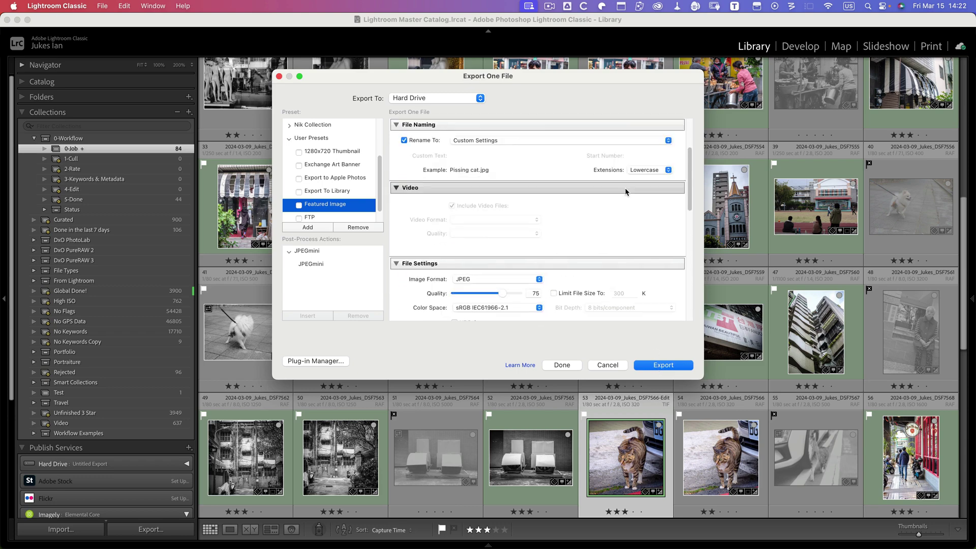
{"action": "left_click", "coordinate": [649, 368]}
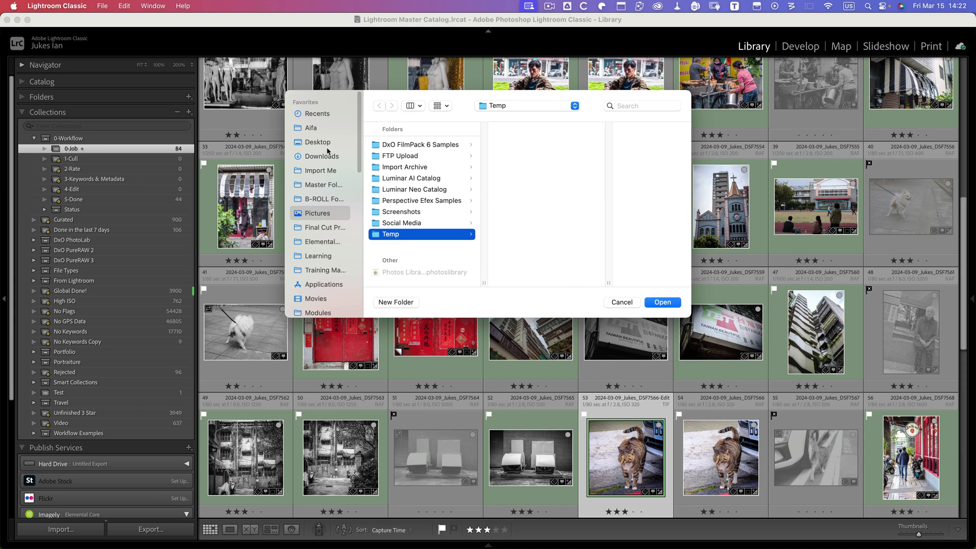
Export the cat photo to Photo Library > Master Folder > Video > 2024 > 03 > 09 Yangchengpu.
{"action": "scroll", "coordinate": [327, 237], "scroll_direction": "down", "scroll_amount": 10}
{"action": "left_click", "coordinate": [322, 184]}
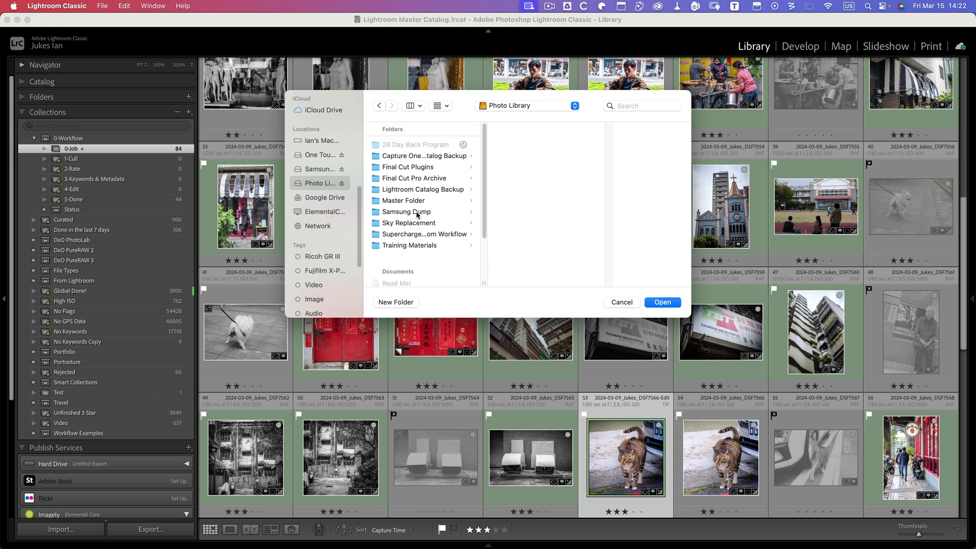
{"action": "left_click", "coordinate": [410, 201]}
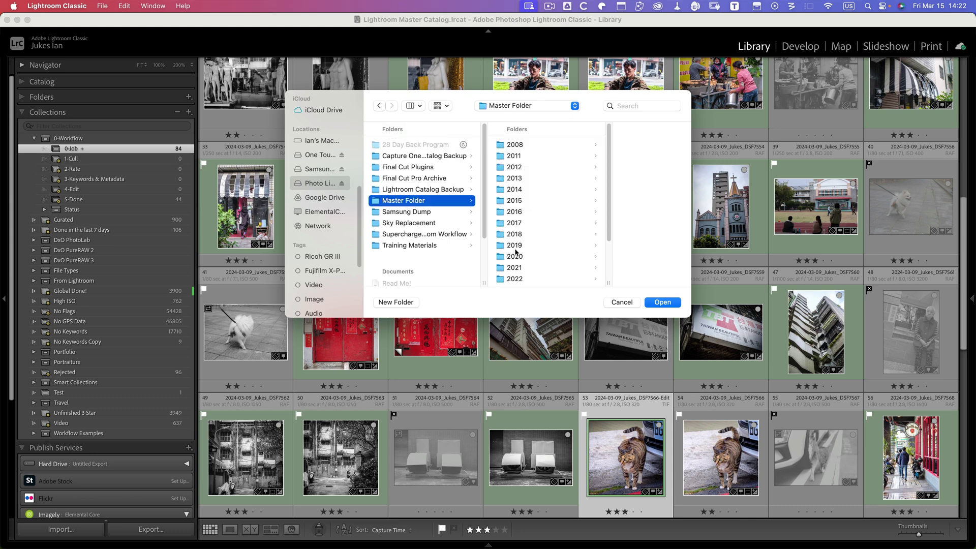
{"action": "left_click", "coordinate": [529, 277]}
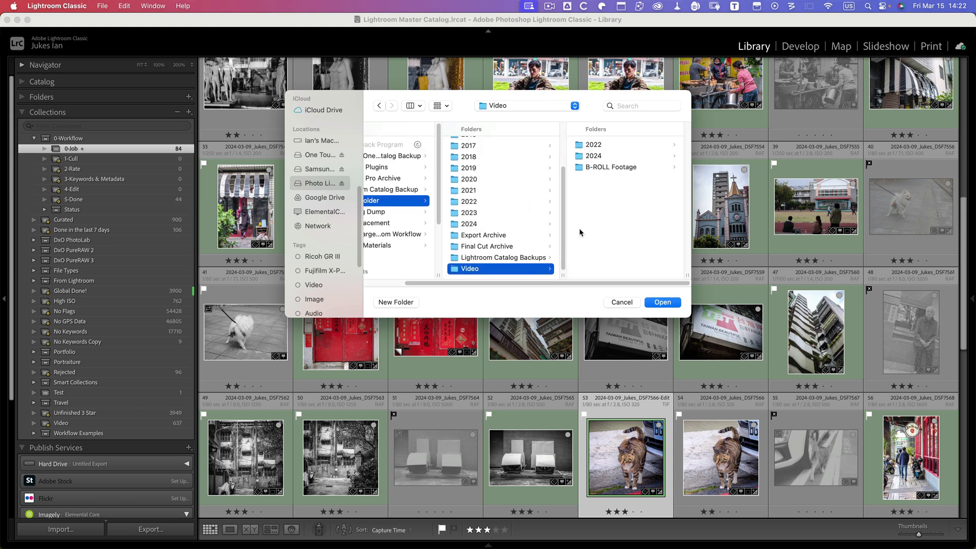
{"action": "left_click", "coordinate": [594, 156]}
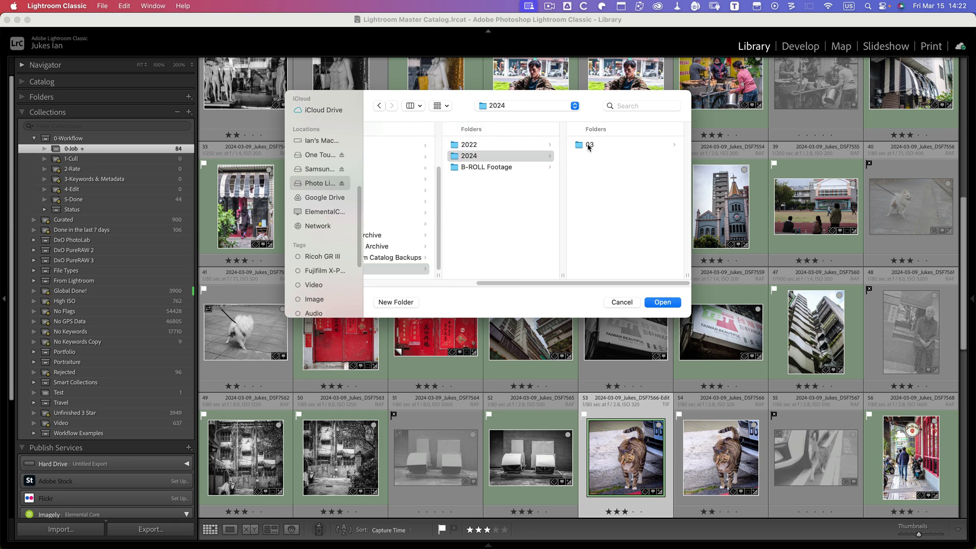
{"action": "left_click", "coordinate": [590, 147]}
{"action": "left_click", "coordinate": [598, 179]}
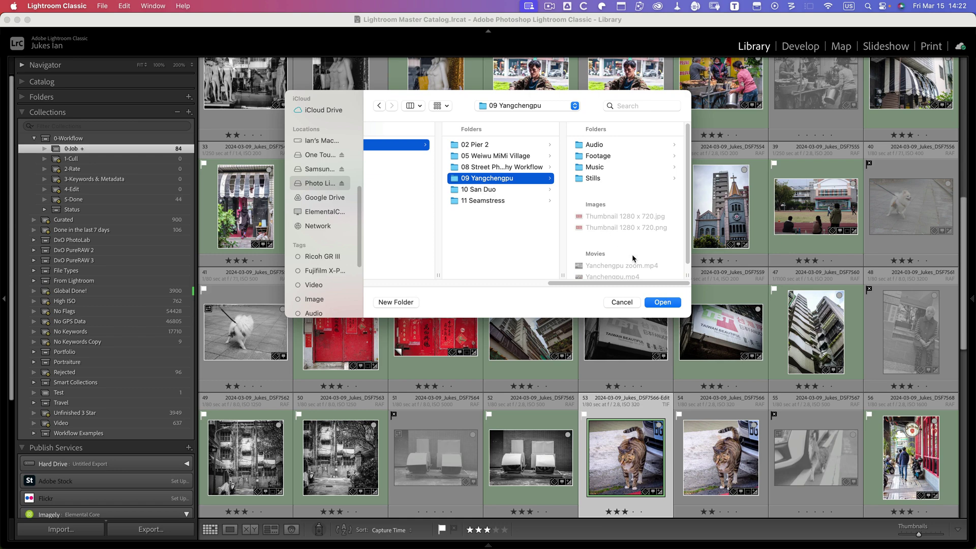
{"action": "left_click", "coordinate": [663, 303]}
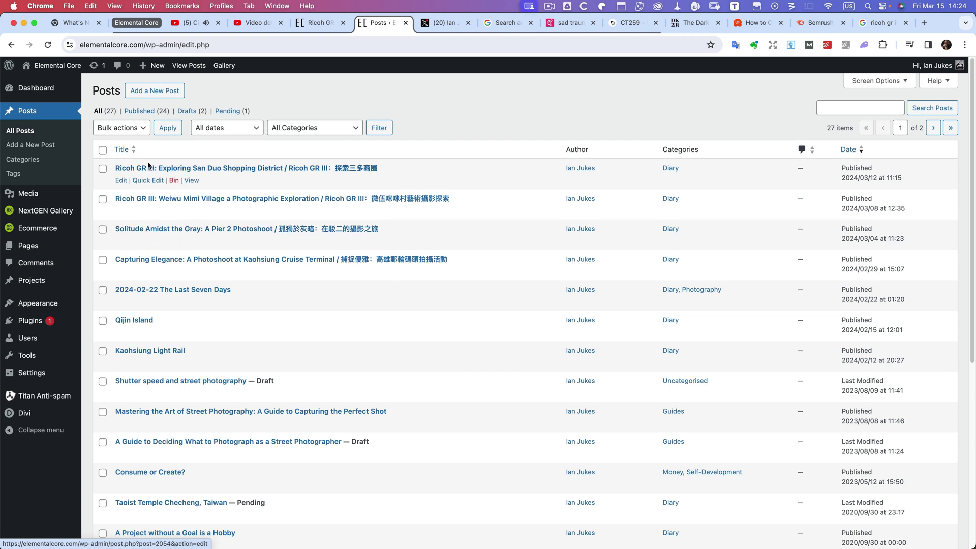
Start a new post titled 'Fujifilm X-Pro2: Exploring Yanchengpu District'.
{"action": "left_click", "coordinate": [144, 92]}
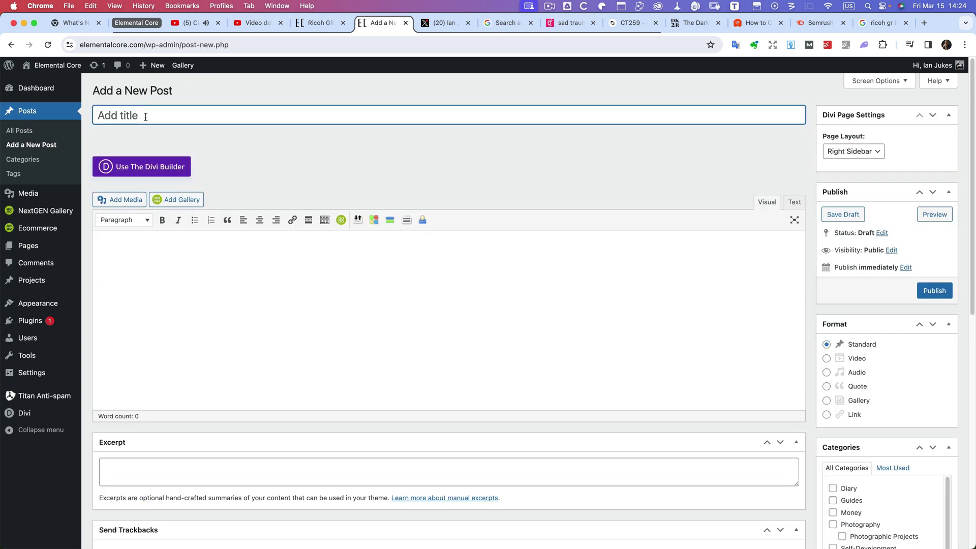
{"action": "type", "text": "Fujifilm X-Pro2: Exploring Yanchengpu District: 高雄燕澄埔區探索"}
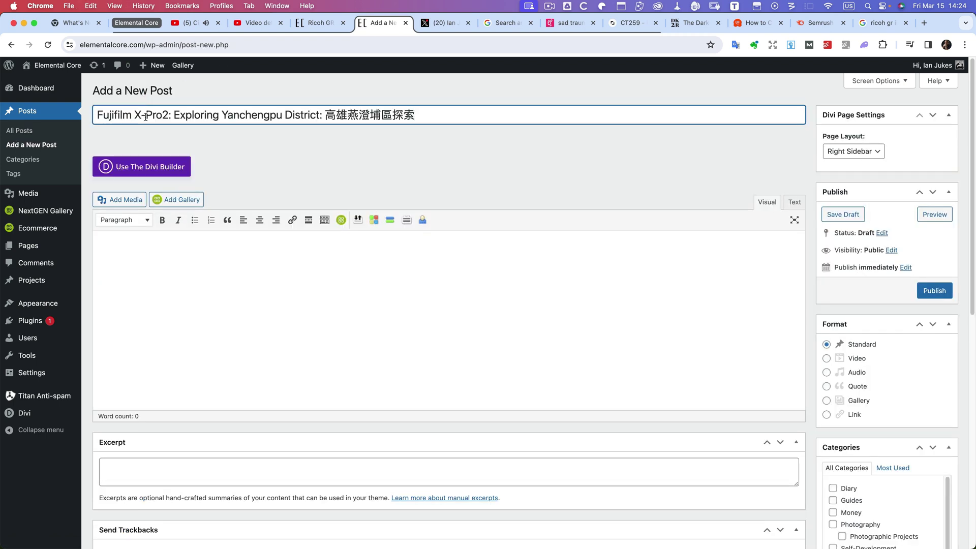
{"action": "scroll", "coordinate": [337, 4], "scroll_direction": "down", "scroll_amount": 2}
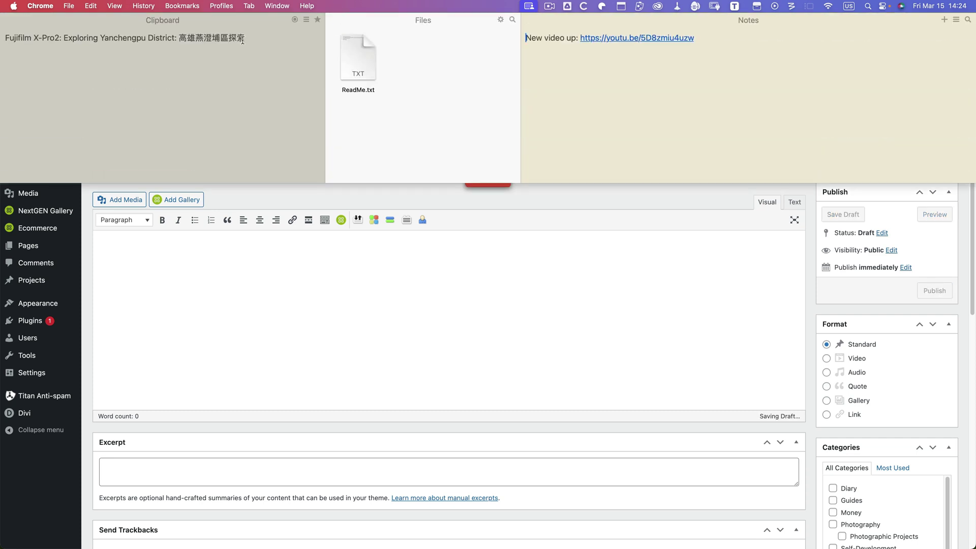
Paste the English and Chinese introduction from clipboard history into the body, then start a new paragraph.
{"action": "left_click", "coordinate": [306, 19]}
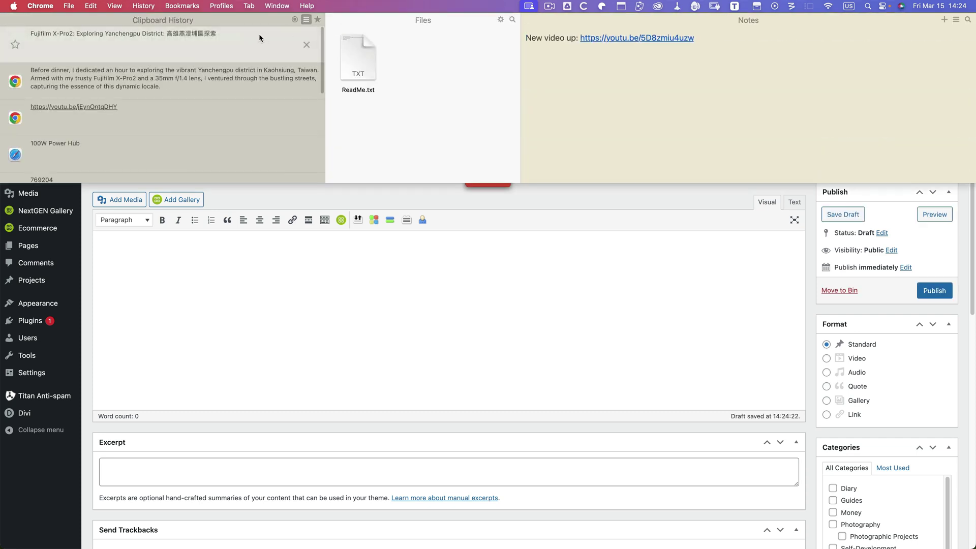
{"action": "left_click", "coordinate": [173, 78]}
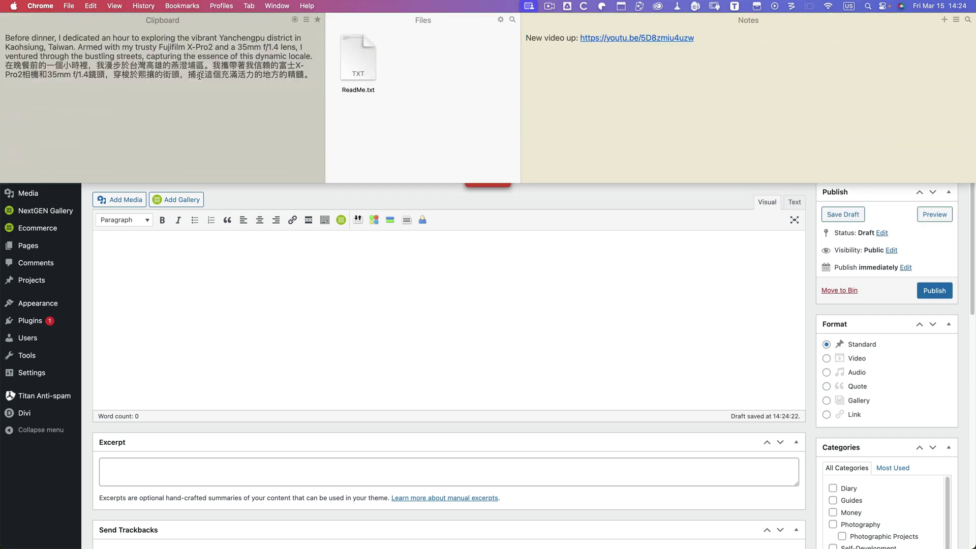
{"action": "left_click", "coordinate": [176, 266]}
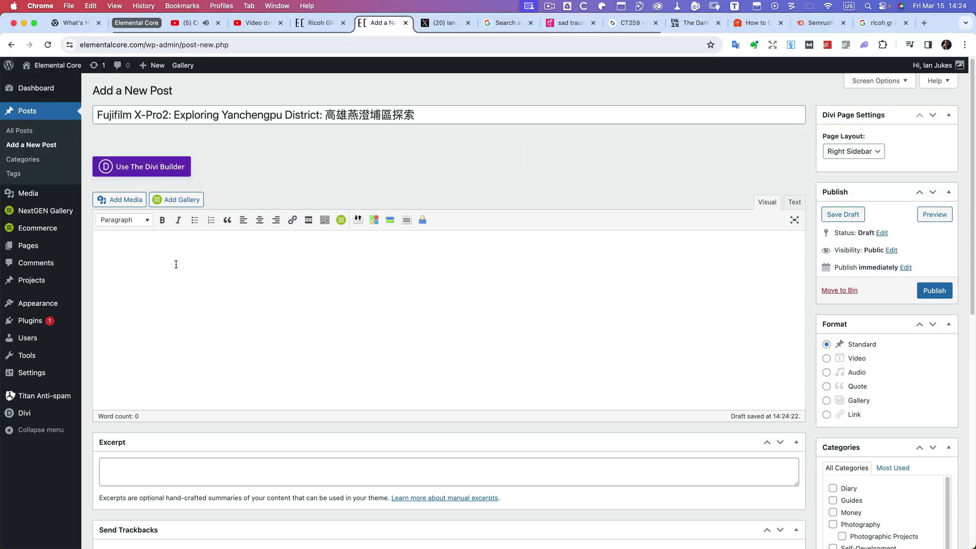
{"action": "type", "text": "Before dinner, I dedicated an hour to exploring the vibrant Yanchengpu district in Kaohsiung, Taiwan. Armed with my trusty Fujifilm X-Pro2 and a 35mm f/1.4 lens, I ventured through the bustling streets, capturing the essence of this dynamic locale. 在晚餐前的一個小時裡，我漫步於台灣高雄的燕澄埔區。我攜帶著我信賴的富士X-Pro2相機和35mm f/1.4鏡頭，穿梭於熙攘的街頭，捕捉這個充滿活力的地方的精髓。"}
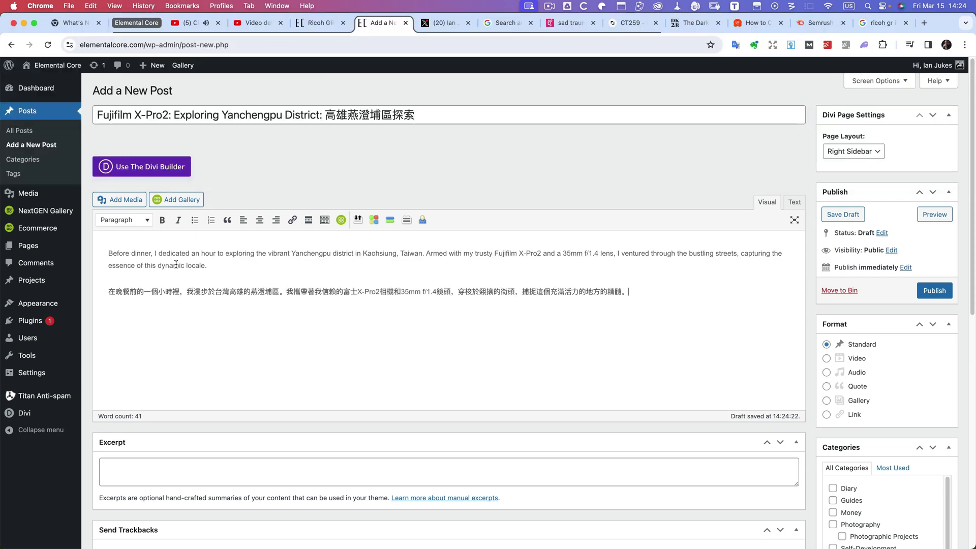
{"action": "key", "text": "Return"}
Insert YouTube-Logo-146x60.png below the Chinese paragraph and bring up its link settings.
{"action": "left_click", "coordinate": [127, 202]}
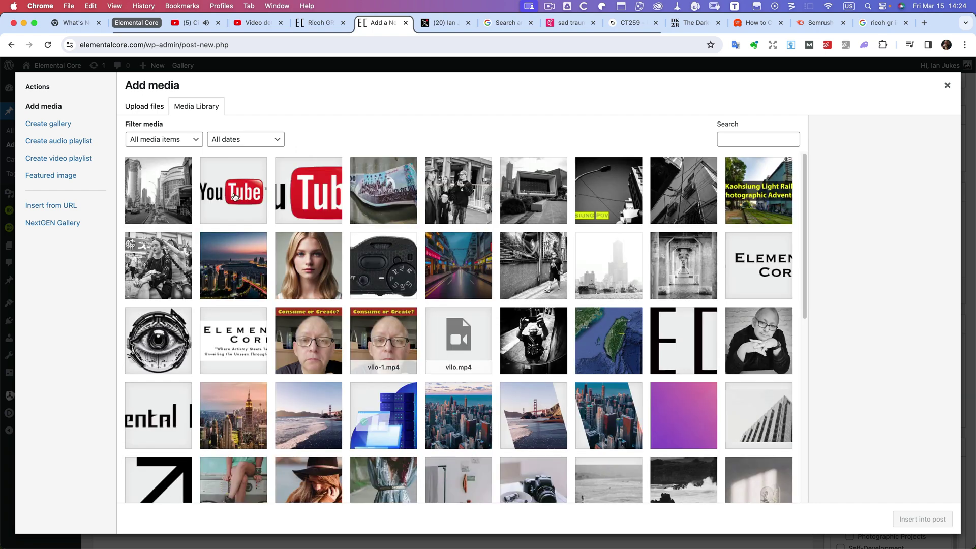
{"action": "left_click", "coordinate": [235, 197]}
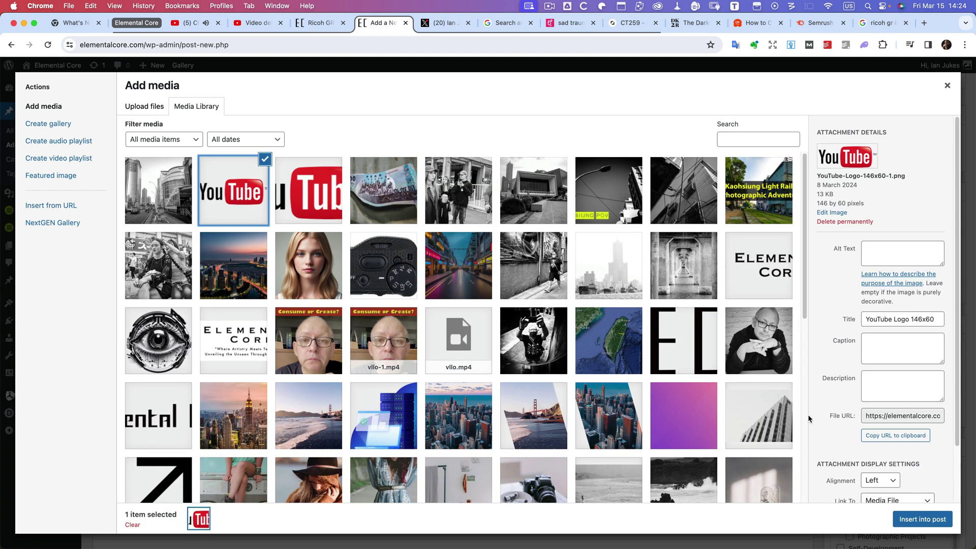
{"action": "left_click", "coordinate": [914, 519]}
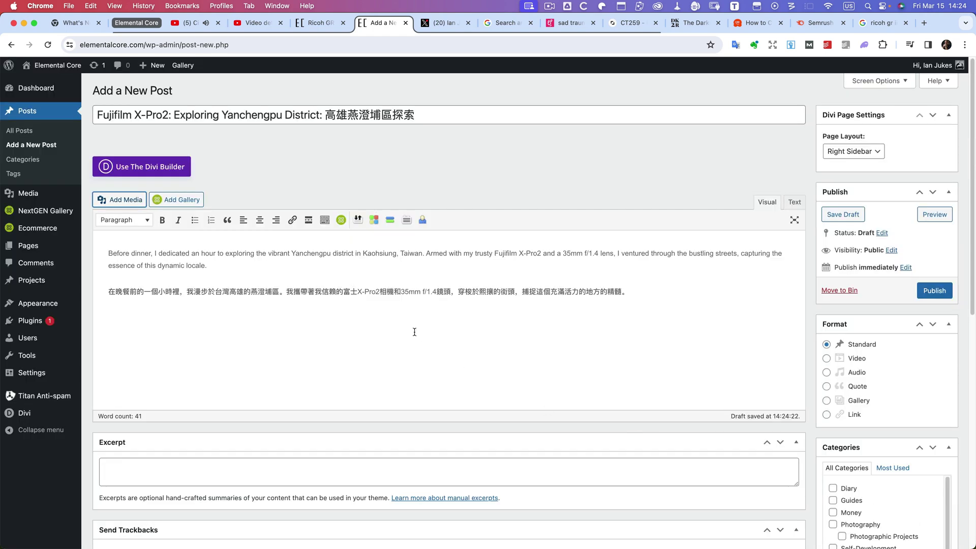
{"action": "left_click", "coordinate": [414, 332]}
{"action": "key", "text": "super+v"}
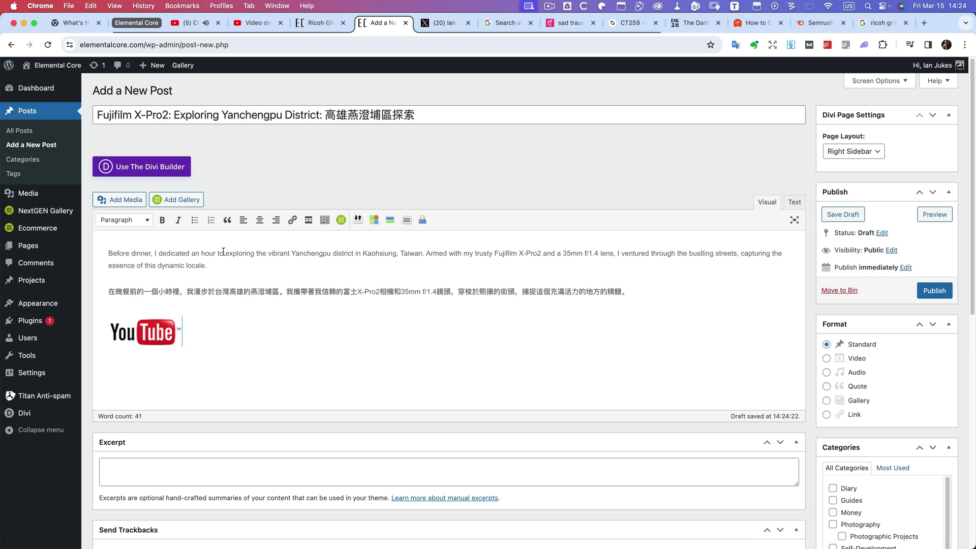
{"action": "left_click", "coordinate": [152, 335]}
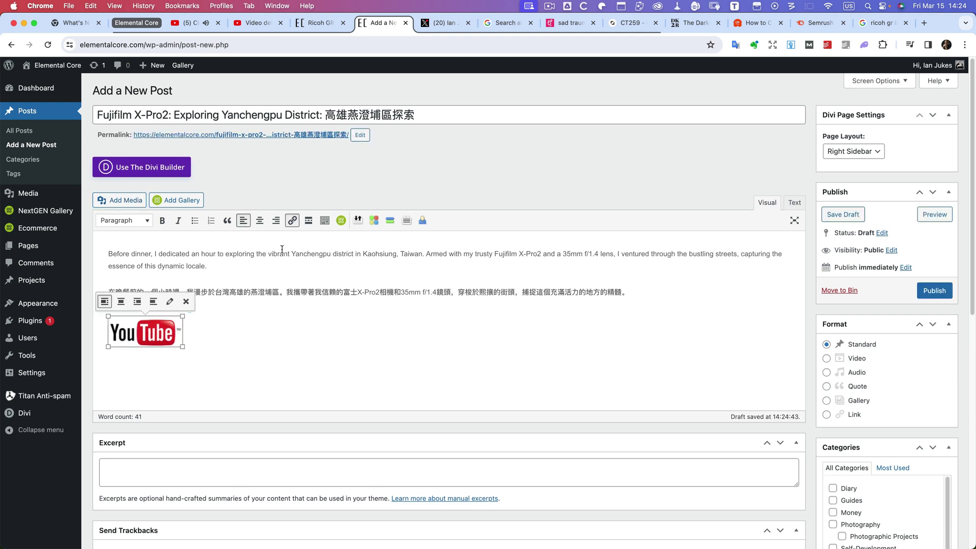
{"action": "left_click", "coordinate": [292, 220]}
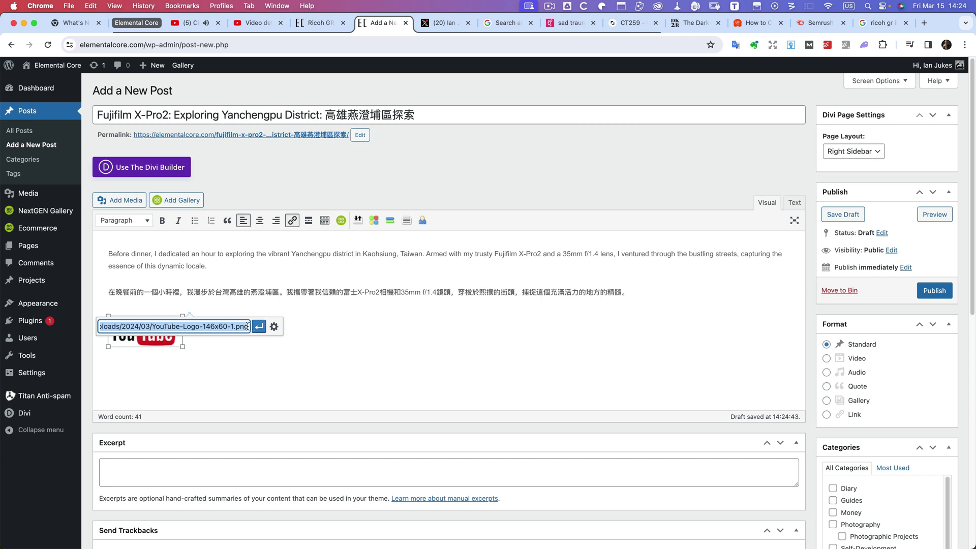
{"action": "scroll", "coordinate": [305, 6], "scroll_direction": "down", "scroll_amount": 2}
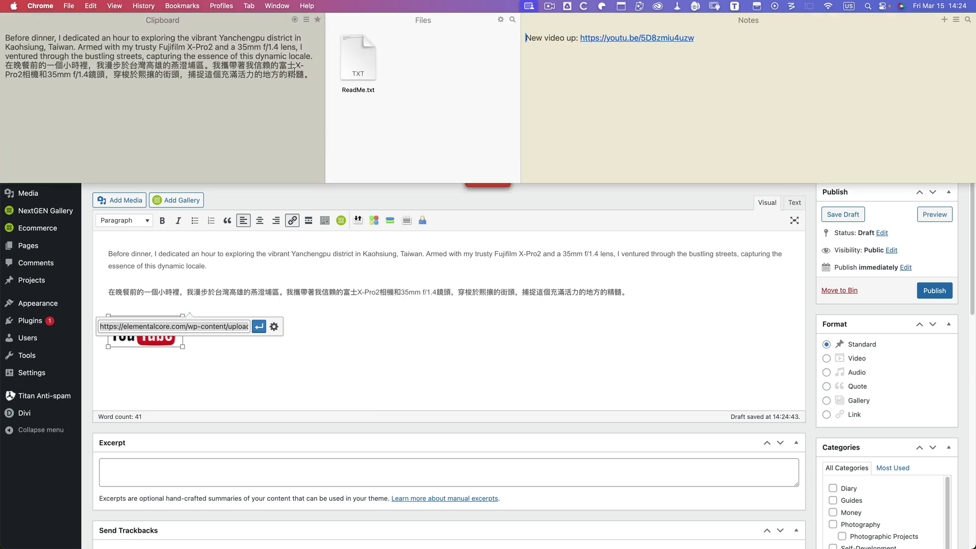
{"action": "left_click", "coordinate": [307, 19]}
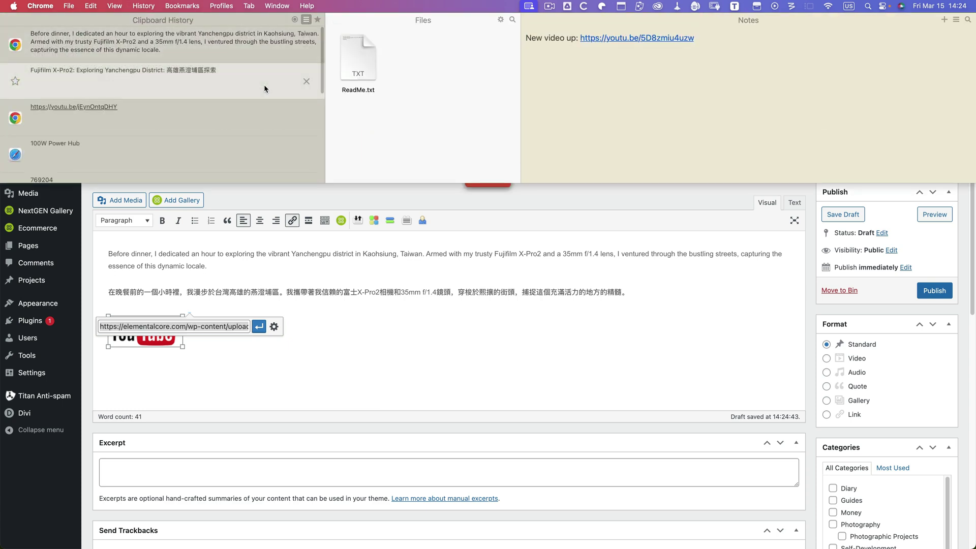
{"action": "left_click", "coordinate": [250, 119]}
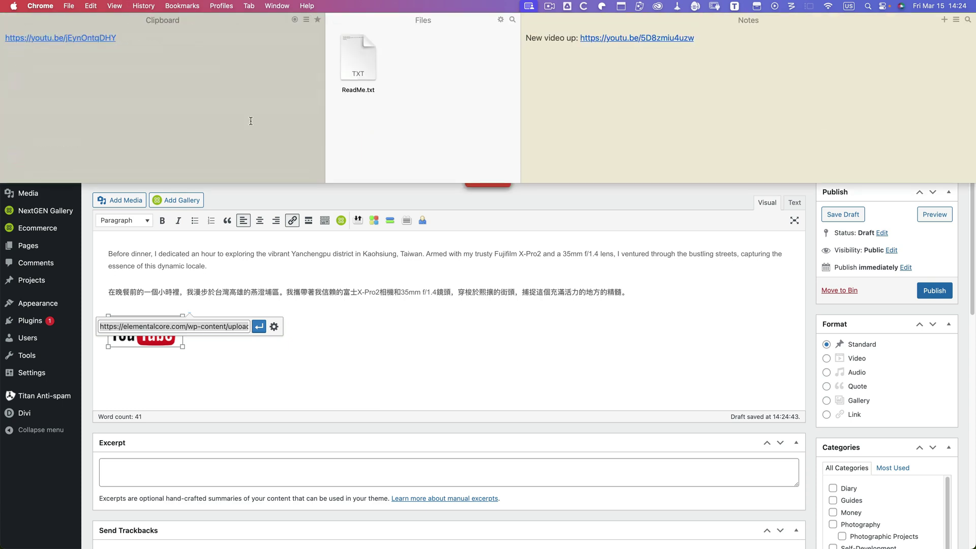
{"action": "left_click", "coordinate": [225, 327]}
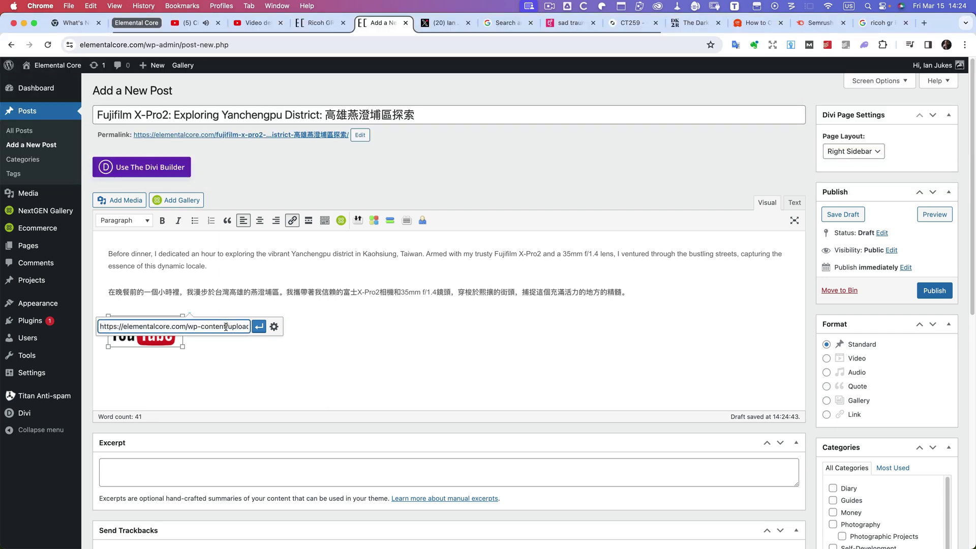
{"action": "key", "text": "super+a"}
{"action": "type", "text": "https://youtu.be/jEynOntqDHY"}
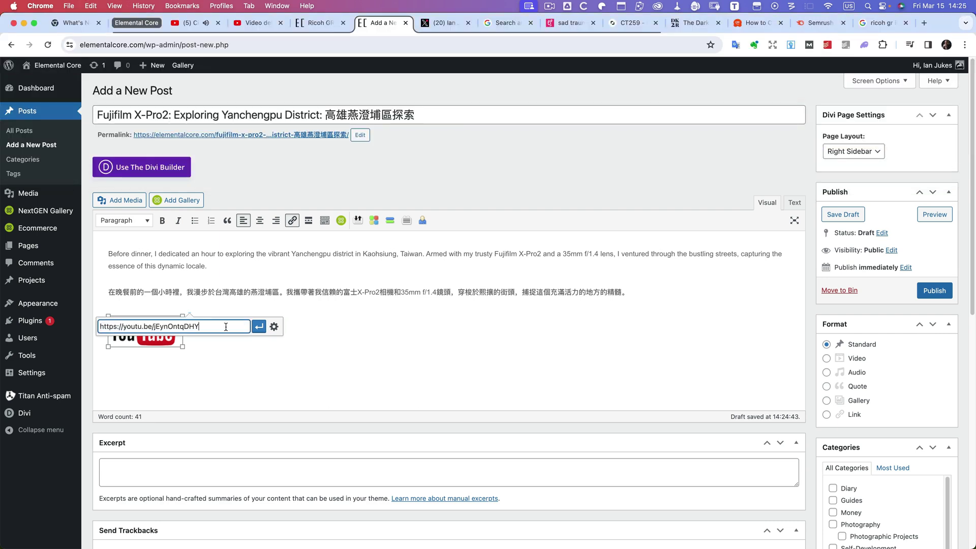
{"action": "left_click", "coordinate": [259, 327]}
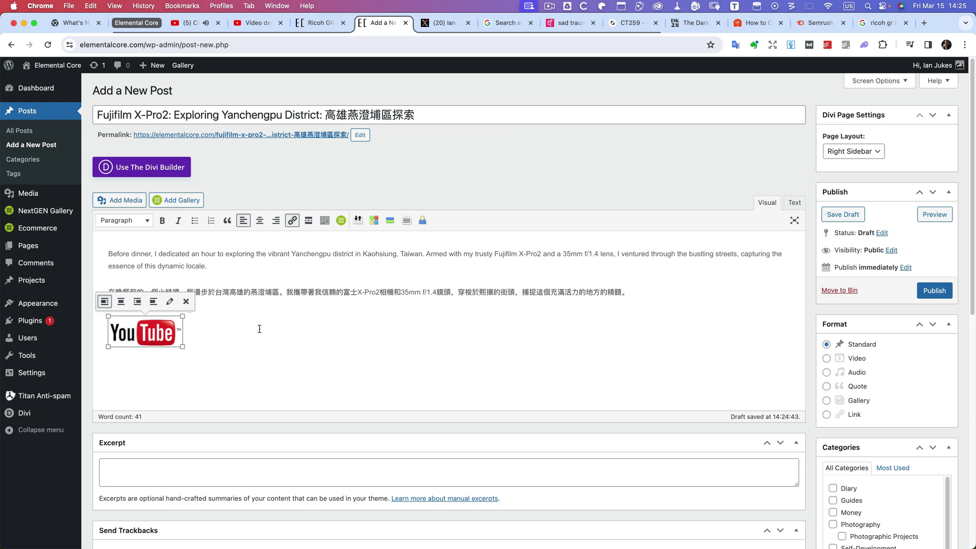
Recheck the linked logo, then add an empty paragraph beneath it.
{"action": "left_click", "coordinate": [259, 330]}
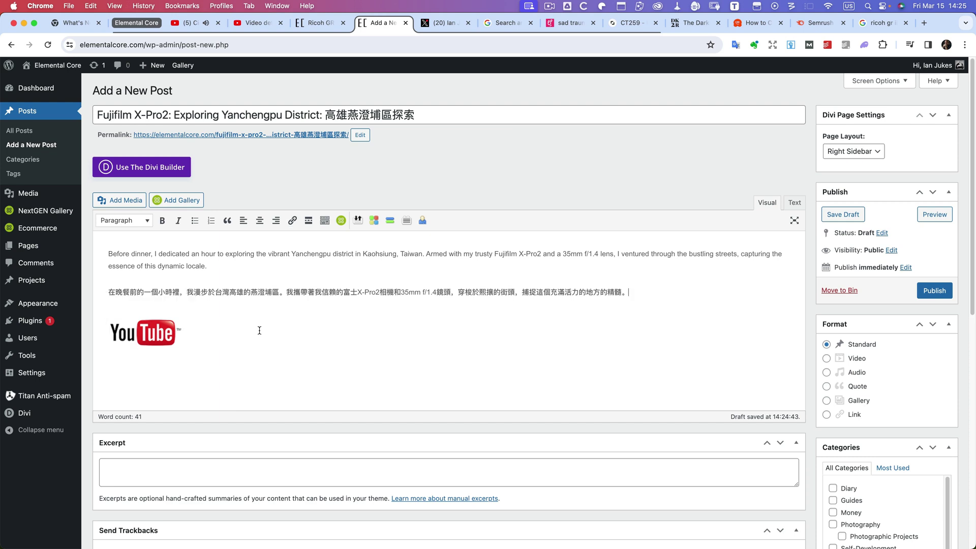
{"action": "left_click", "coordinate": [181, 333]}
{"action": "left_click", "coordinate": [200, 337]}
{"action": "key", "text": "Return"}
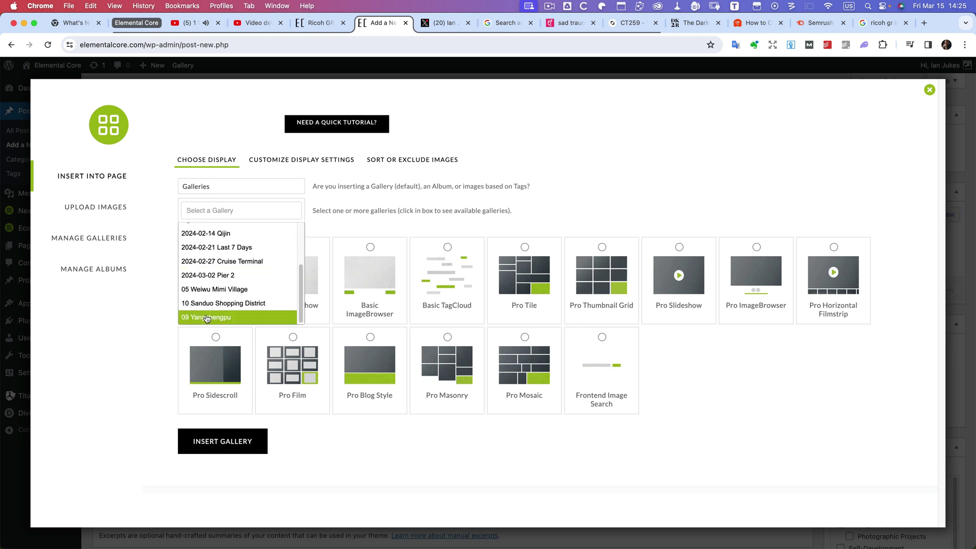
Insert the 09 Yangchengpu NextGEN gallery using the Pro Tile display type.
{"action": "left_click", "coordinate": [207, 317]}
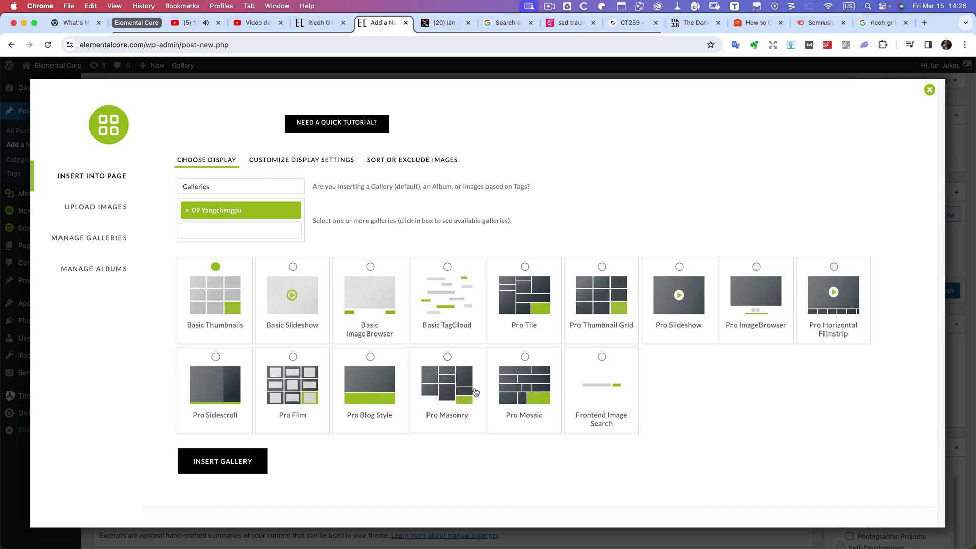
{"action": "left_click", "coordinate": [525, 311]}
{"action": "left_click", "coordinate": [223, 460]}
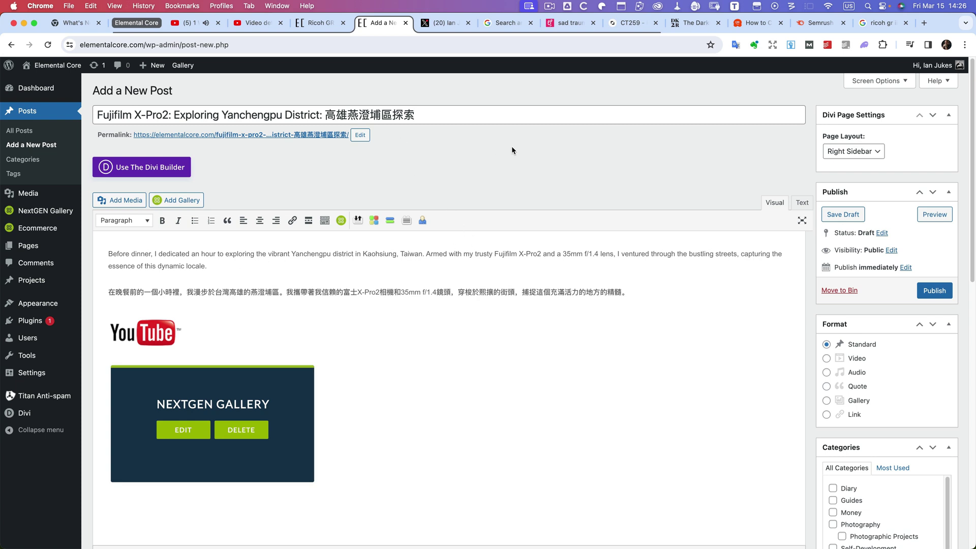
Set the Divi page layout to No Sidebar and file the post under Diary.
{"action": "left_click", "coordinate": [868, 152]}
{"action": "left_click", "coordinate": [865, 175]}
{"action": "scroll", "coordinate": [867, 223], "scroll_direction": "down", "scroll_amount": 2}
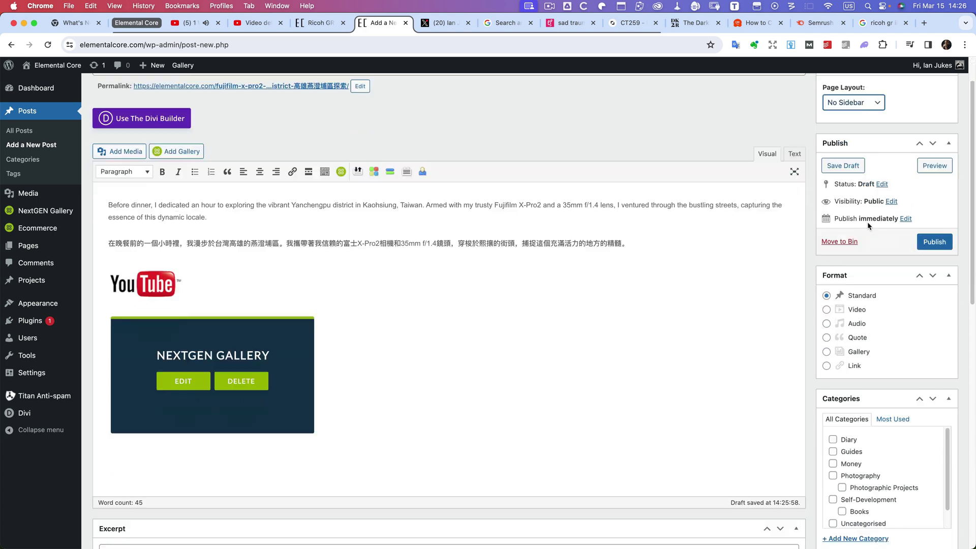
{"action": "scroll", "coordinate": [868, 224], "scroll_direction": "down", "scroll_amount": 5}
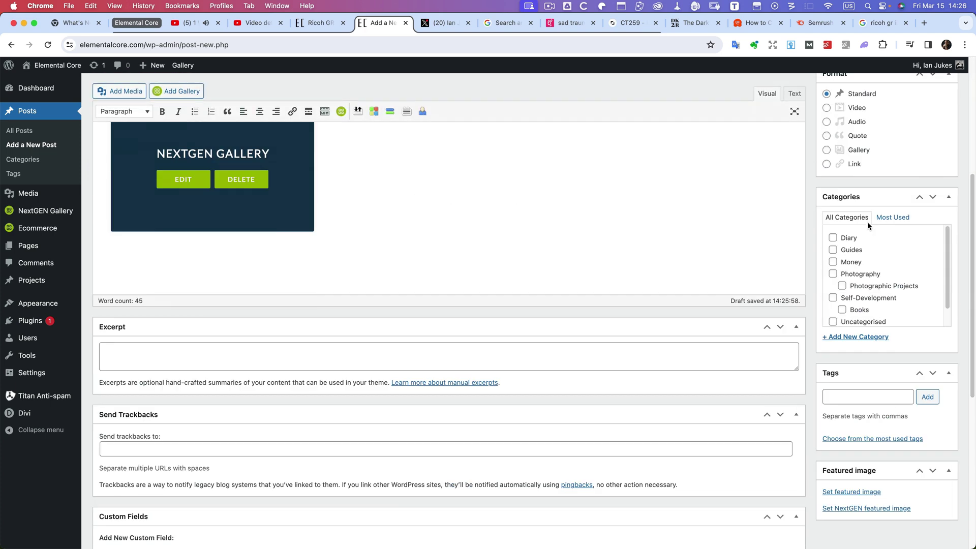
{"action": "left_click", "coordinate": [833, 238]}
Upload Pissing cat.jpg from Video > 2024 > 03 > 09 Yangchengpu as the featured image.
{"action": "scroll", "coordinate": [813, 274], "scroll_direction": "down", "scroll_amount": 4}
{"action": "left_click", "coordinate": [853, 393]}
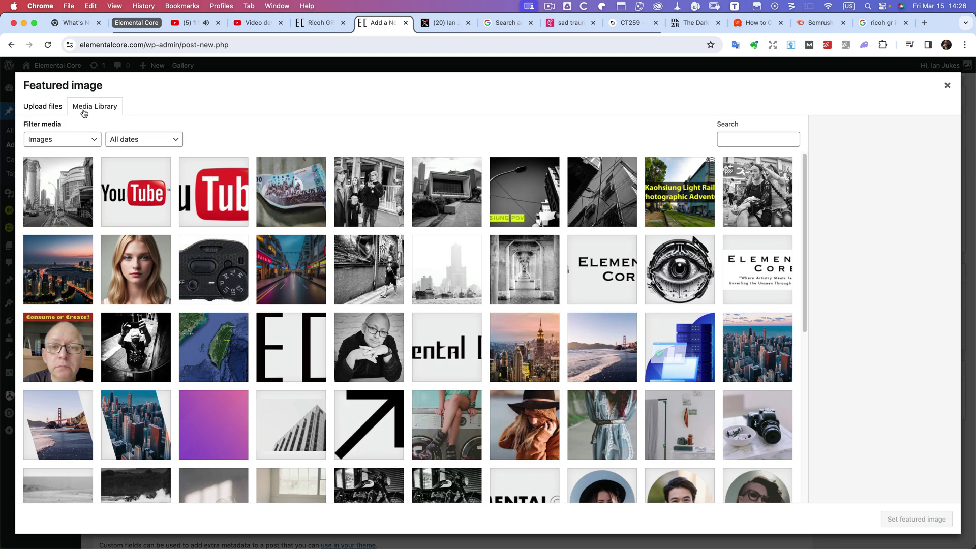
{"action": "left_click", "coordinate": [49, 106]}
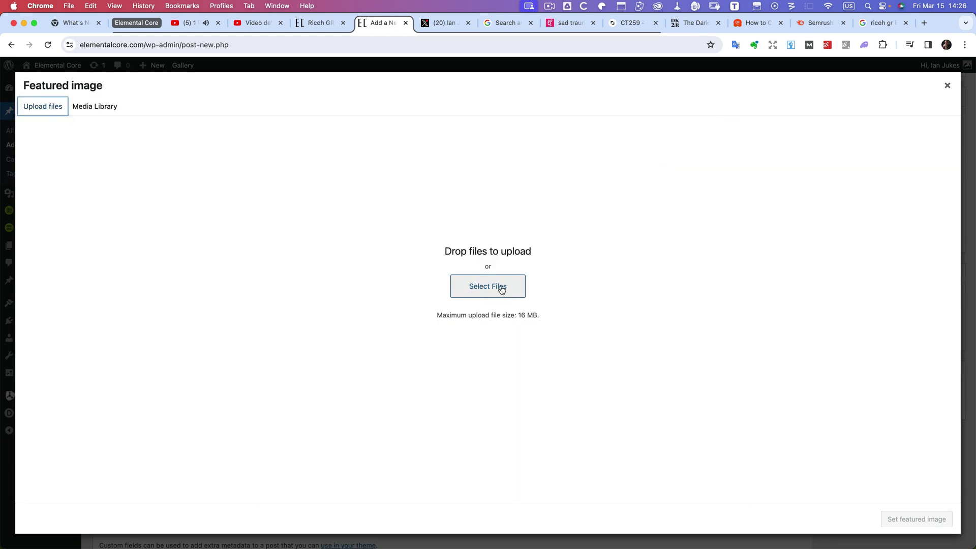
{"action": "left_click", "coordinate": [498, 290]}
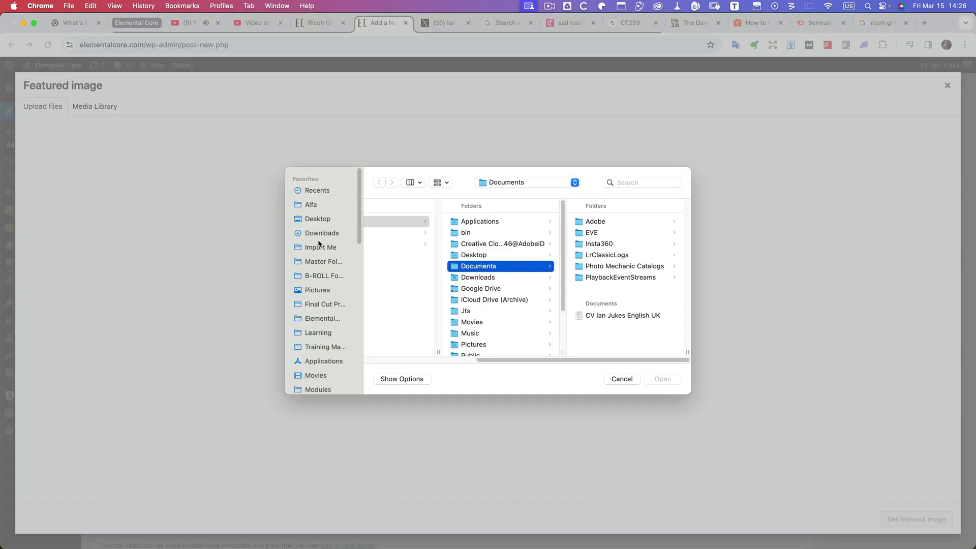
{"action": "left_click", "coordinate": [319, 262]}
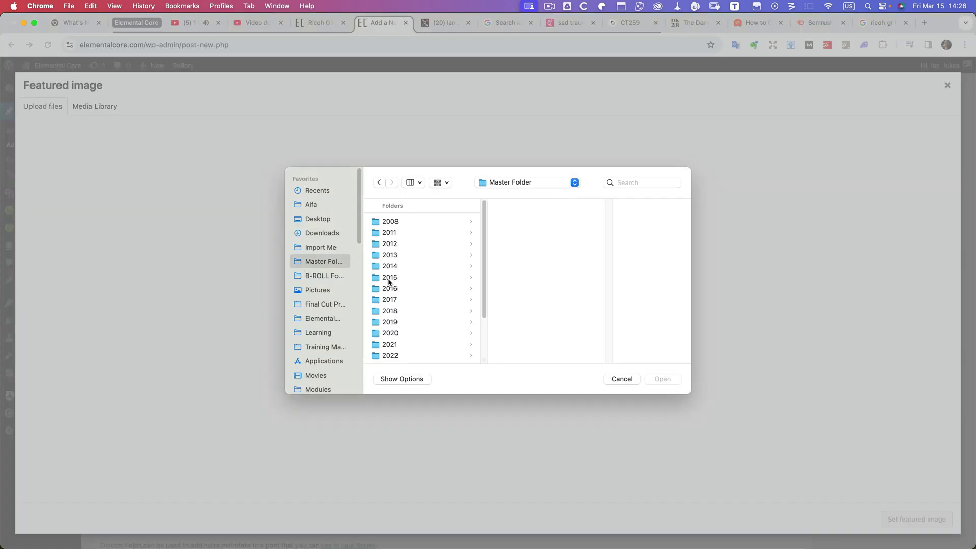
{"action": "scroll", "coordinate": [410, 347], "scroll_direction": "down", "scroll_amount": 3}
{"action": "left_click", "coordinate": [411, 353]}
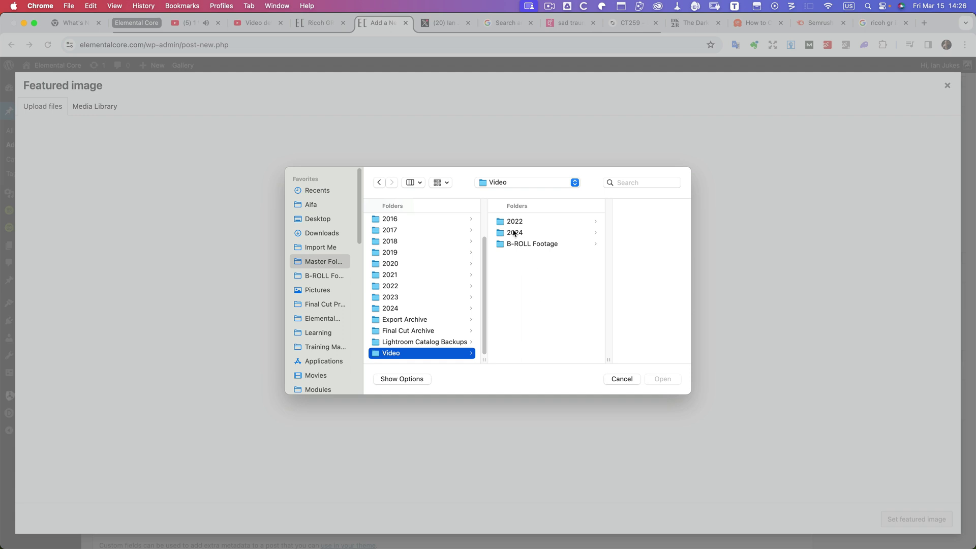
{"action": "left_click", "coordinate": [514, 233]}
{"action": "left_click", "coordinate": [590, 222]}
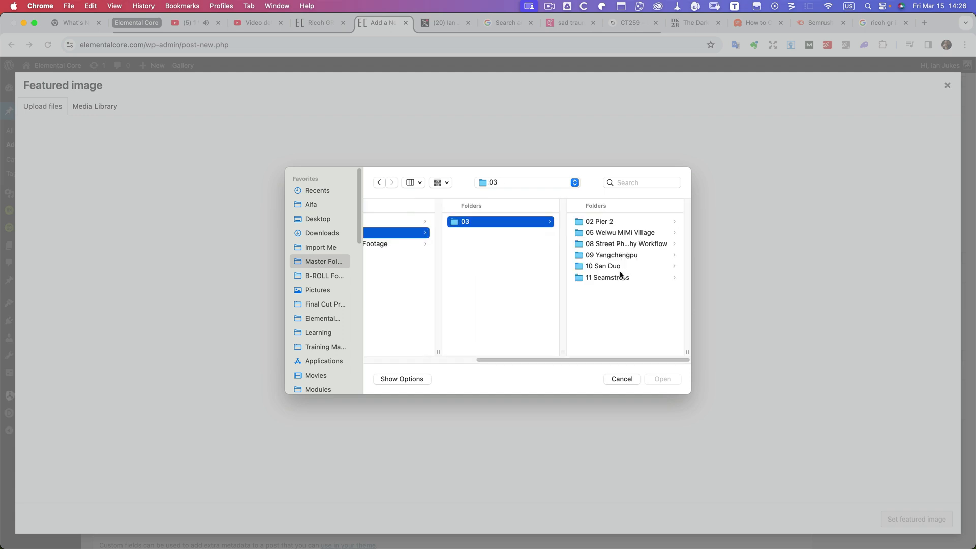
{"action": "left_click", "coordinate": [617, 255]}
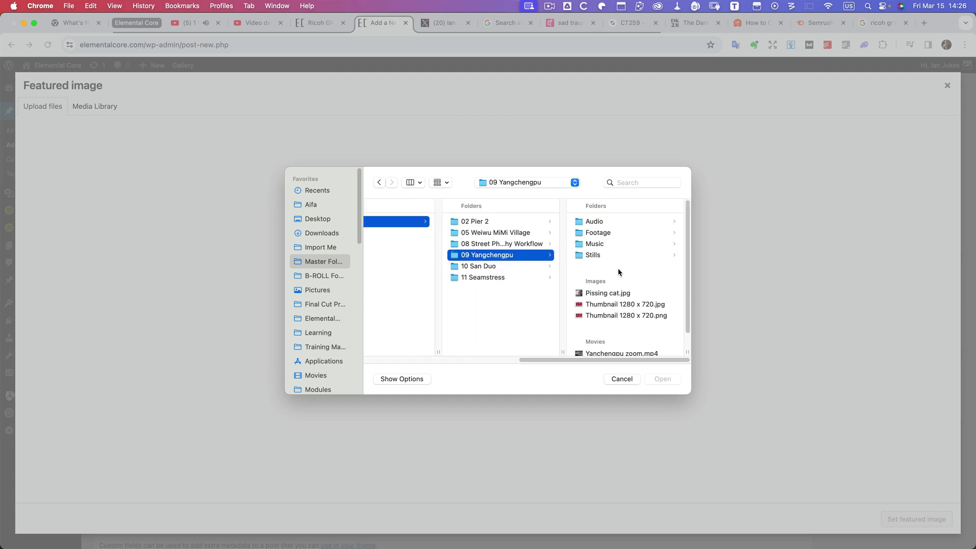
{"action": "scroll", "coordinate": [617, 270], "scroll_direction": "down", "scroll_amount": 2}
{"action": "double_click", "coordinate": [616, 275]}
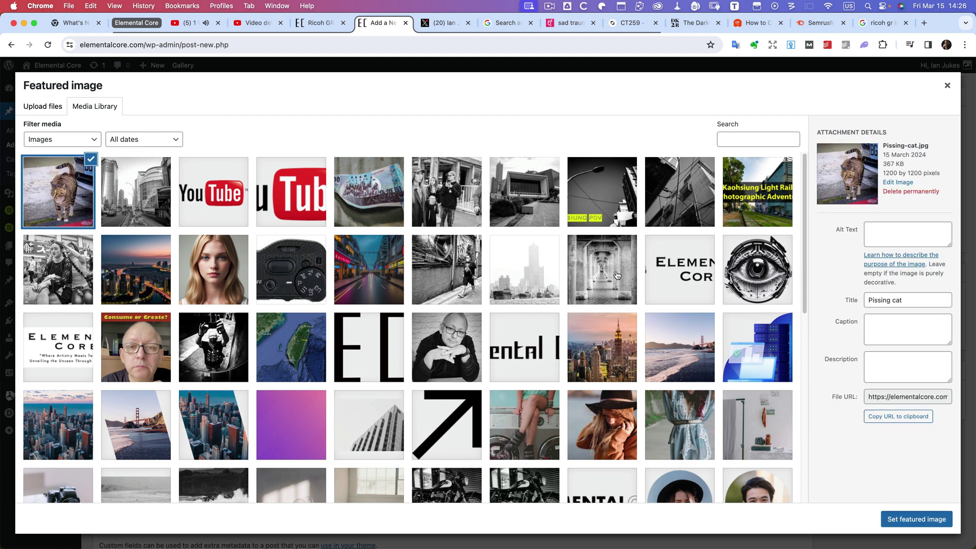
{"action": "left_click", "coordinate": [918, 520]}
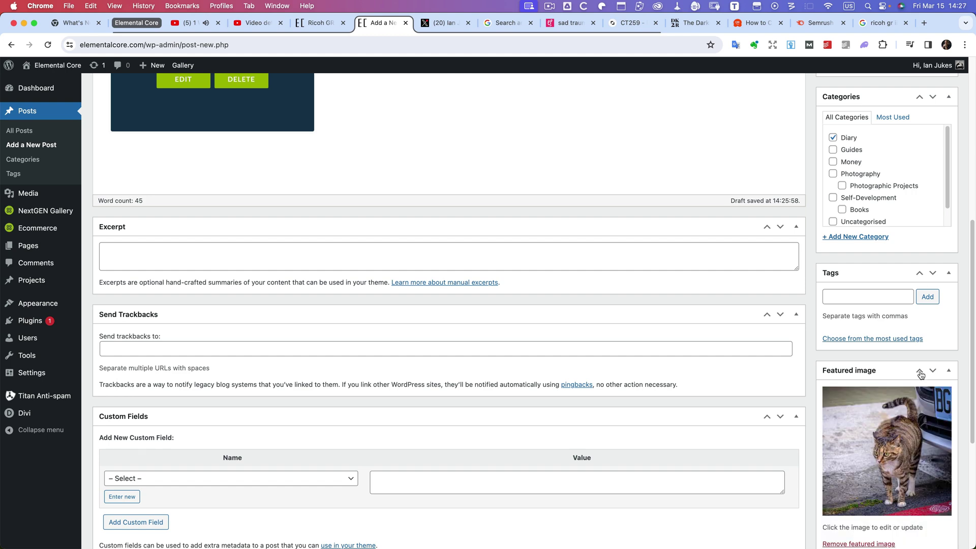
Publish the Fujifilm X-Pro2 Yanchengpu post from the Publish box.
{"action": "scroll", "coordinate": [920, 372], "scroll_direction": "down", "scroll_amount": 5}
{"action": "scroll", "coordinate": [920, 369], "scroll_direction": "up", "scroll_amount": 10}
{"action": "left_click", "coordinate": [945, 290]}
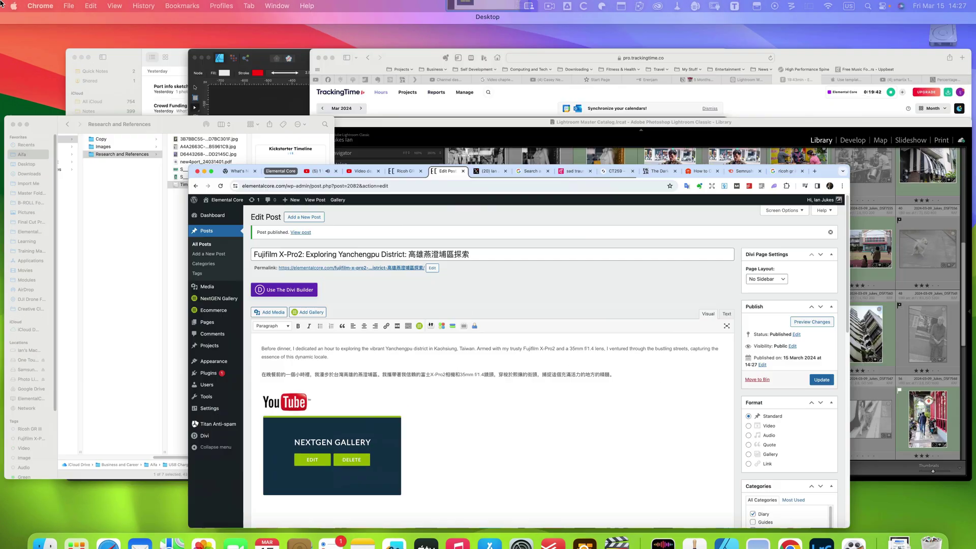
{"action": "left_click", "coordinate": [1, 2]}
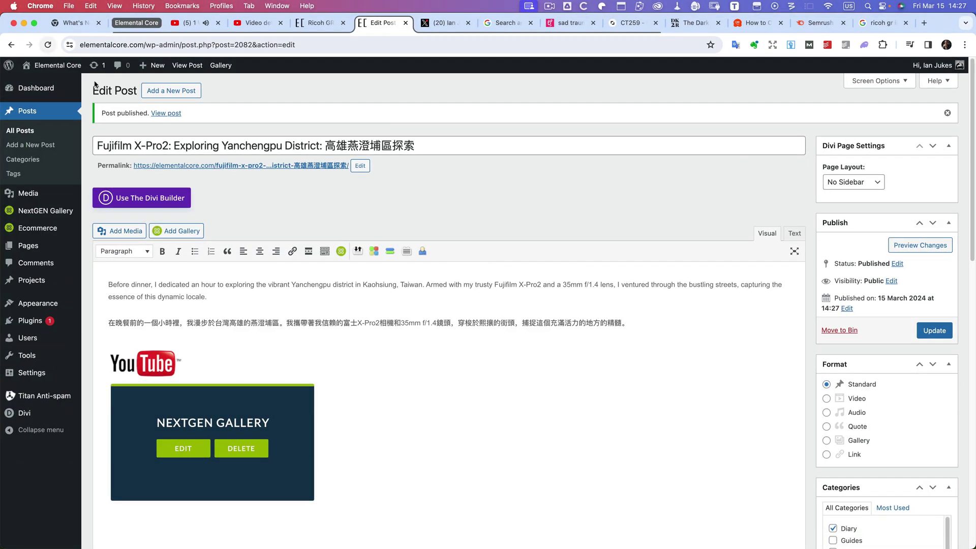
Open the published post's View post link in a new tab and switch to it.
{"action": "right_click", "coordinate": [163, 116]}
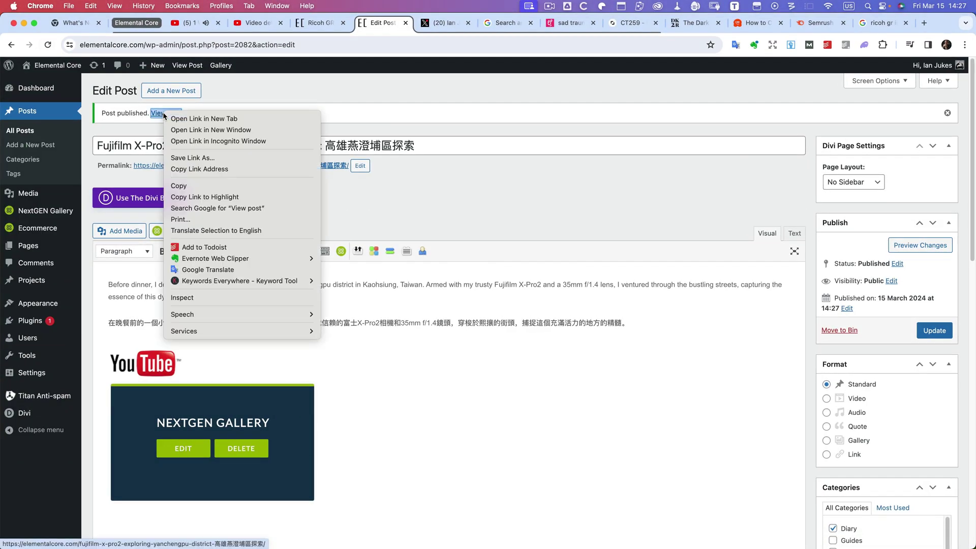
{"action": "left_click", "coordinate": [203, 119]}
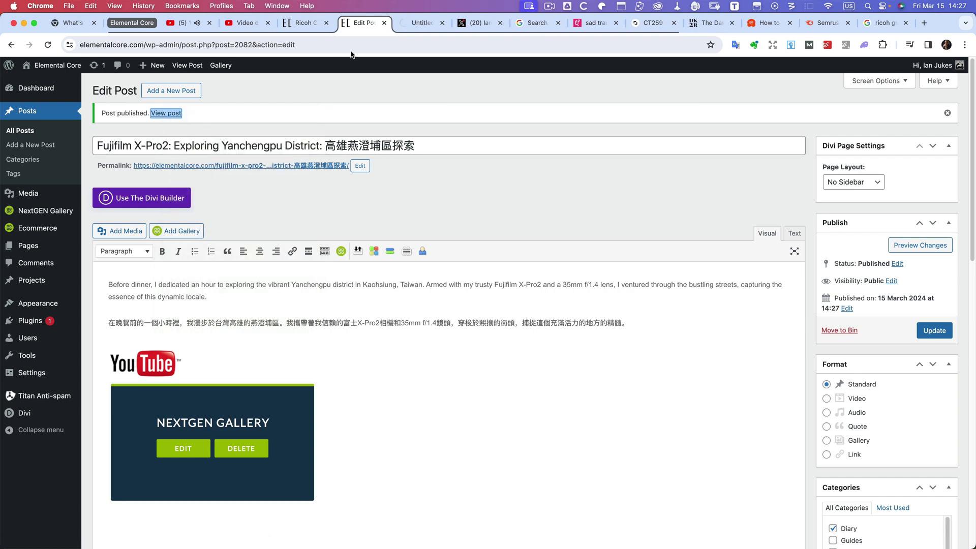
{"action": "left_click", "coordinate": [422, 24]}
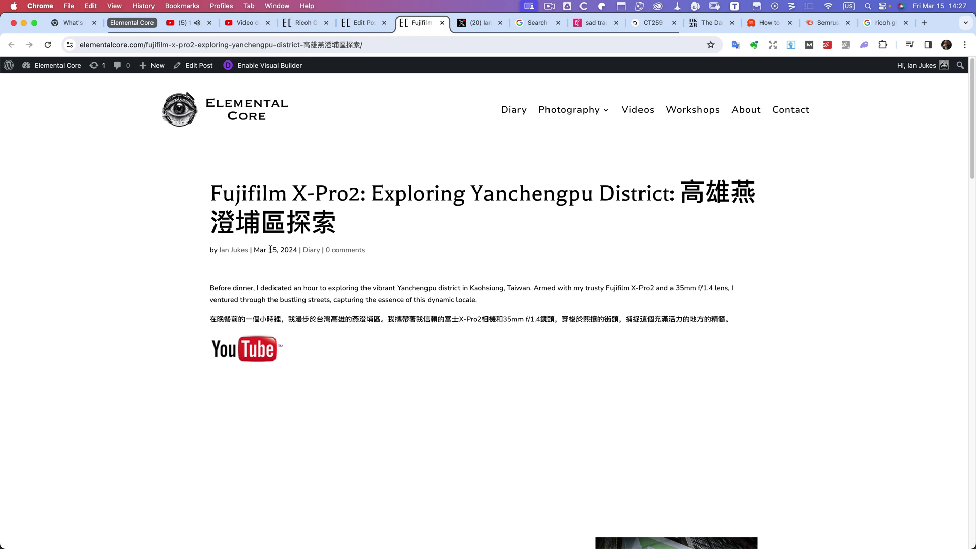
Scroll through the live post's tile gallery and back up to the YouTube logo link.
{"action": "scroll", "coordinate": [336, 275], "scroll_direction": "down", "scroll_amount": 3}
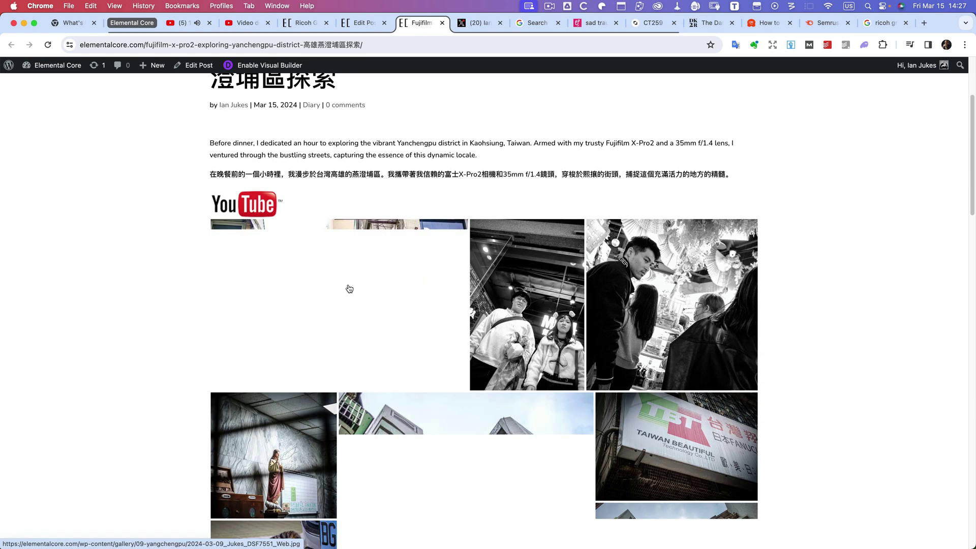
{"action": "scroll", "coordinate": [349, 288], "scroll_direction": "down", "scroll_amount": 5}
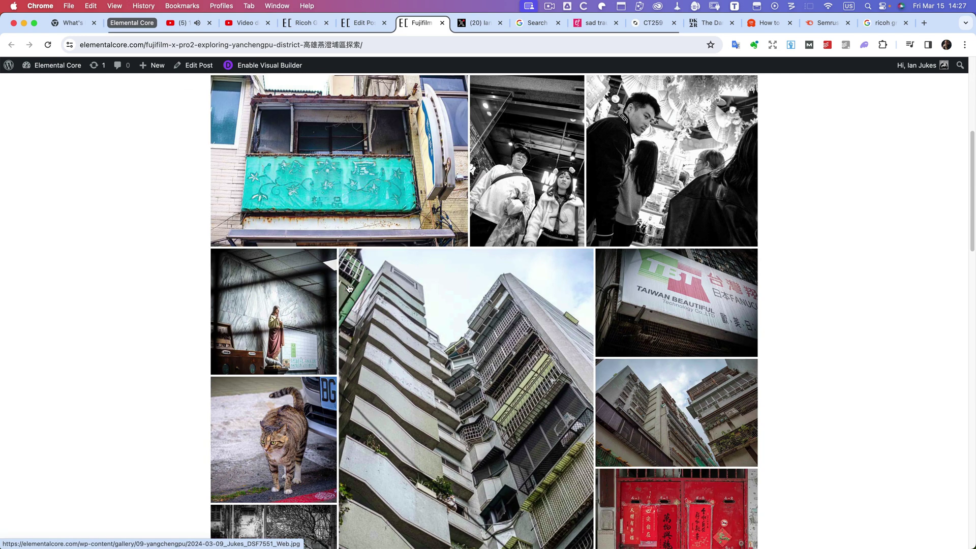
{"action": "scroll", "coordinate": [349, 289], "scroll_direction": "down", "scroll_amount": 10}
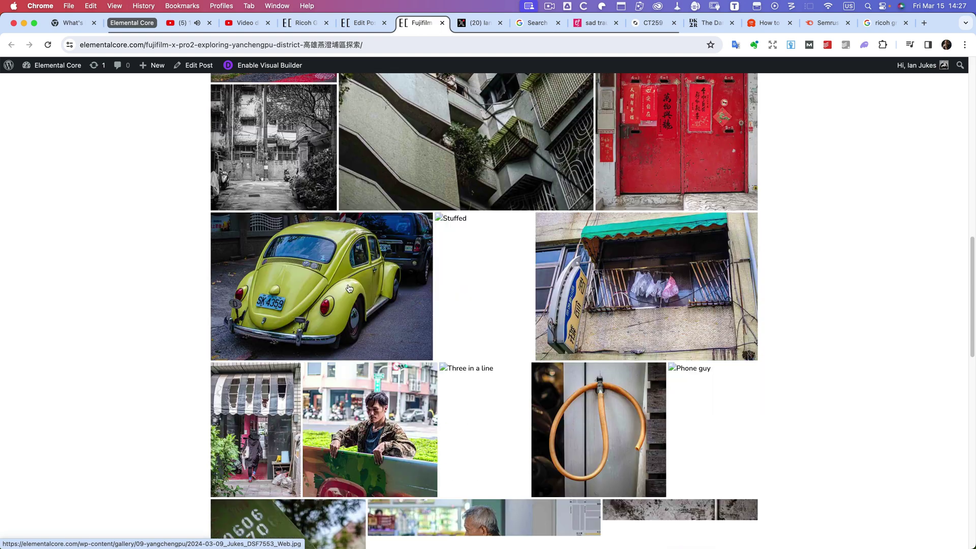
{"action": "scroll", "coordinate": [348, 288], "scroll_direction": "down", "scroll_amount": 2}
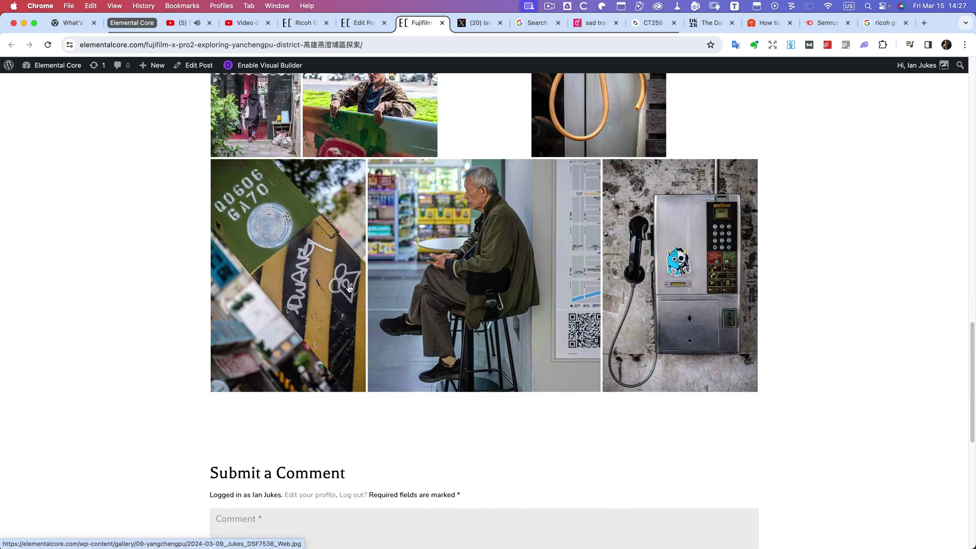
{"action": "scroll", "coordinate": [349, 288], "scroll_direction": "down", "scroll_amount": 4}
{"action": "scroll", "coordinate": [349, 289], "scroll_direction": "up", "scroll_amount": 20}
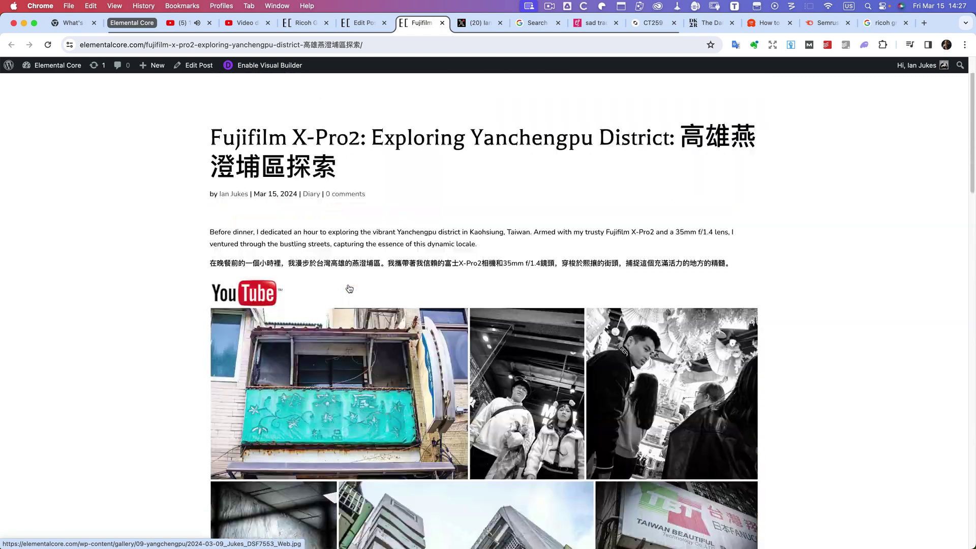
{"action": "scroll", "coordinate": [349, 289], "scroll_direction": "up", "scroll_amount": 2}
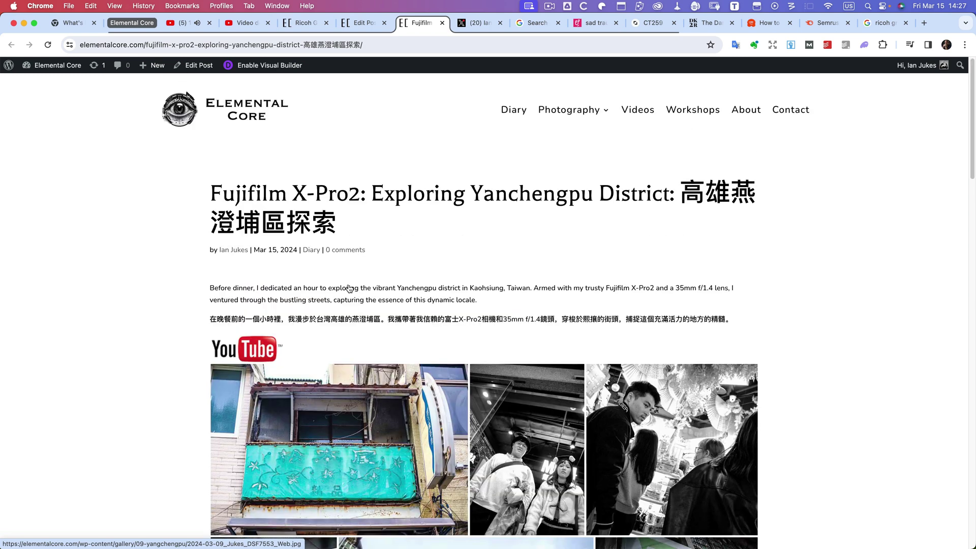
{"action": "right_click", "coordinate": [246, 345]}
Open the logo's YouTube video in a new tab, view it, then close it and scroll the post.
{"action": "left_click", "coordinate": [269, 349]}
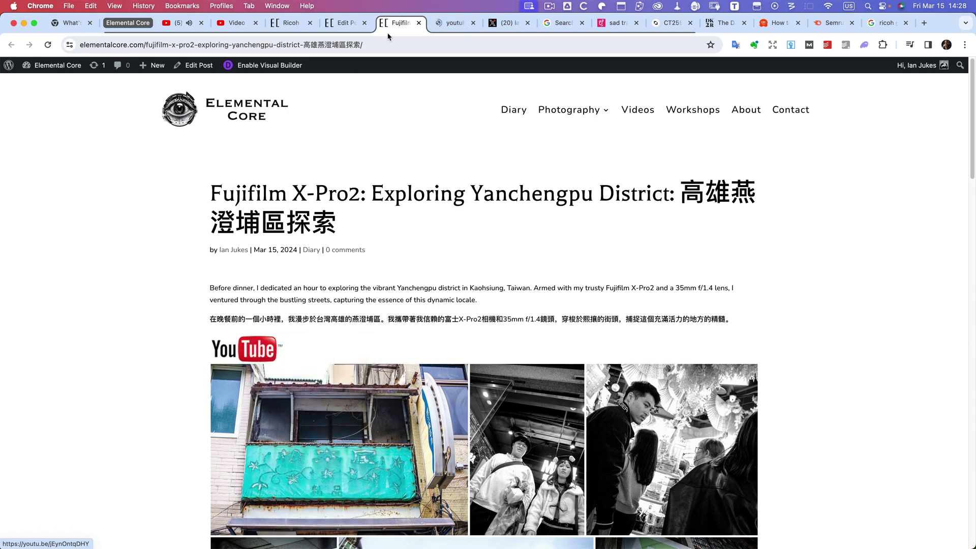
{"action": "left_click", "coordinate": [444, 23]}
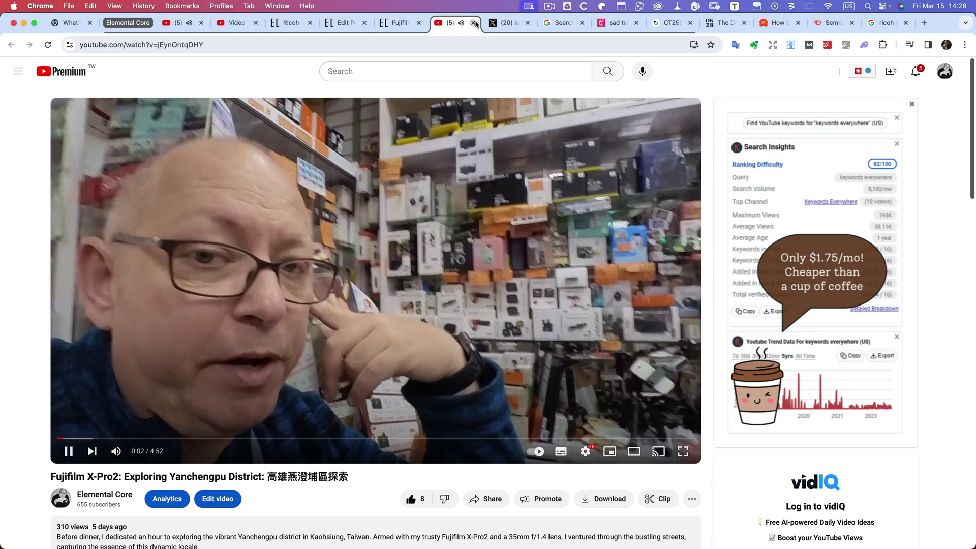
{"action": "left_click", "coordinate": [475, 24]}
{"action": "scroll", "coordinate": [482, 246], "scroll_direction": "down", "scroll_amount": 5}
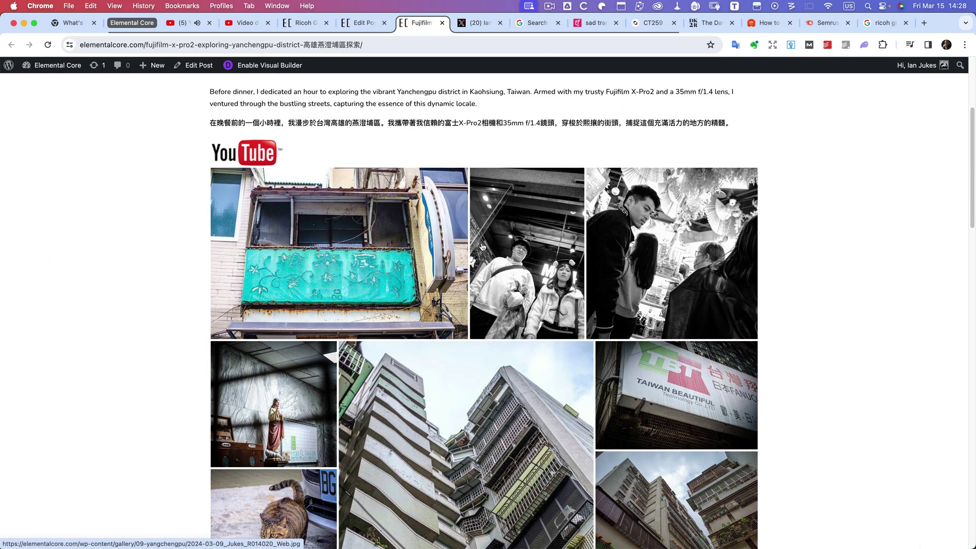